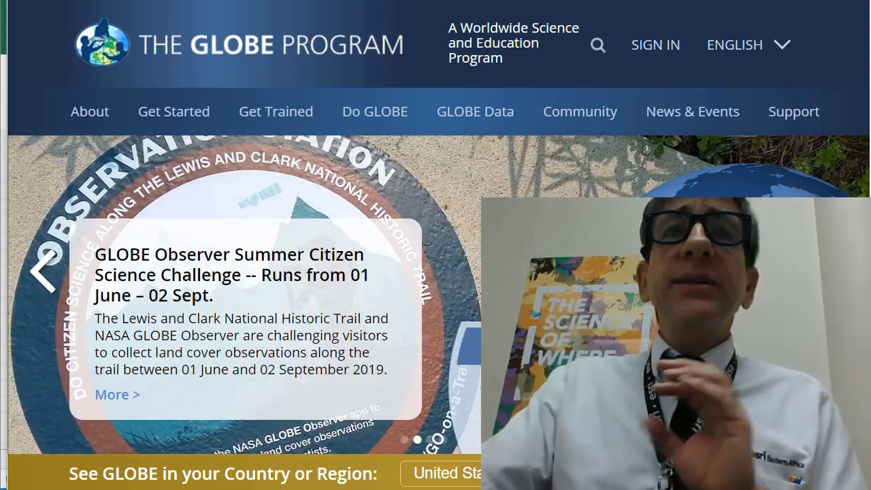
Step: Open the Advanced Data Access Tool from the GLOBE website's data retrieval page
mouse_move(469, 126)
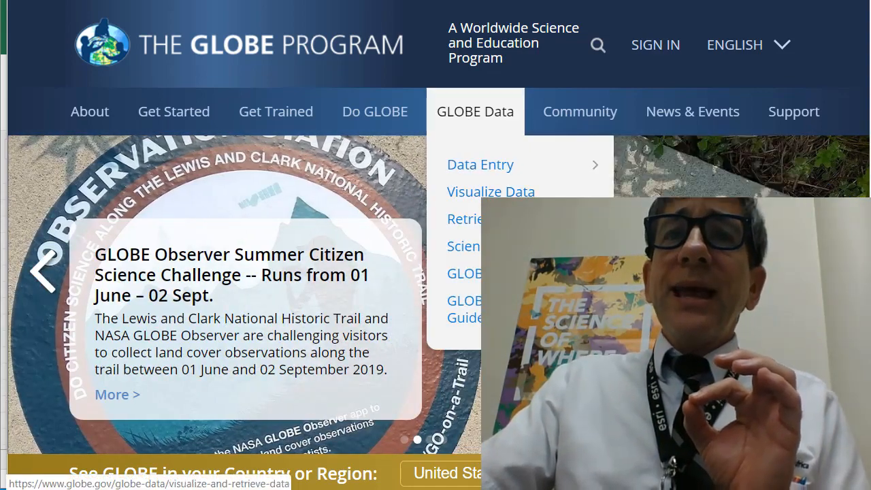
click(483, 226)
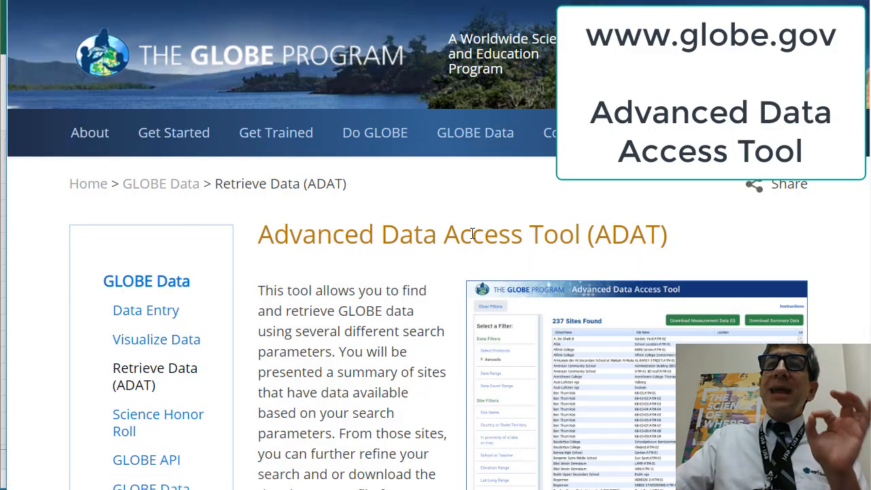
scroll(447, 263, down, 5)
click(448, 262)
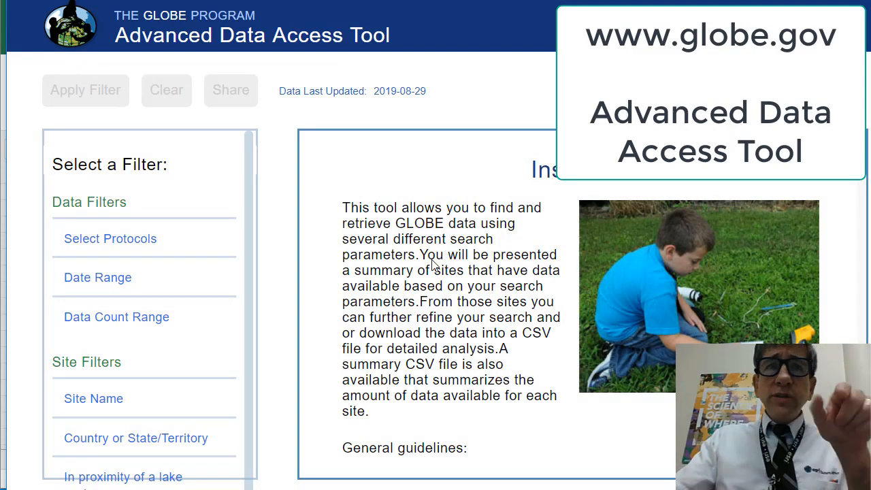
scroll(111, 385, down, 1)
scroll(111, 386, up, 1)
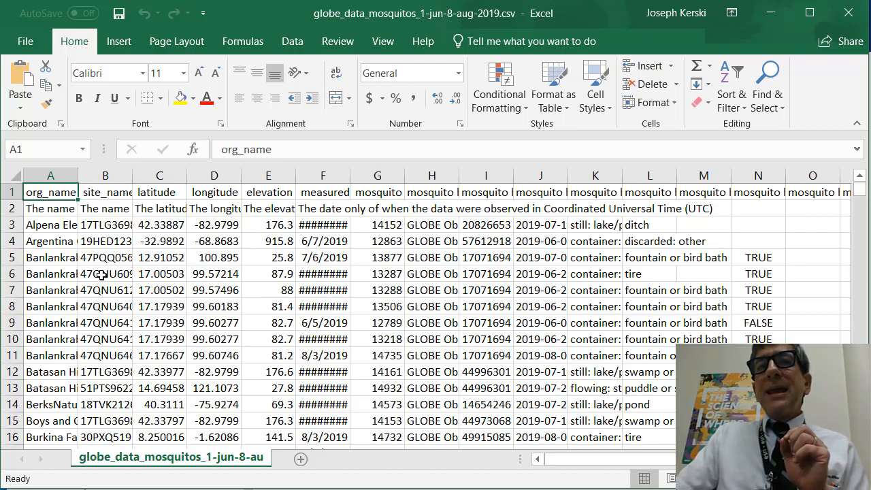
Step: Examine the field description row and the data rows in the globe_data_mosquitos_1-jun-8-aug-2019.csv spreadsheet
click(12, 209)
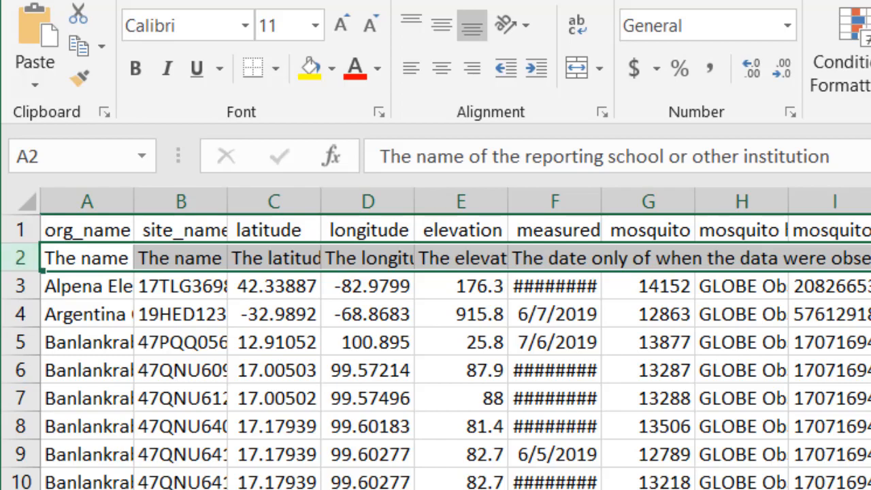
scroll(436, 352, down, 20)
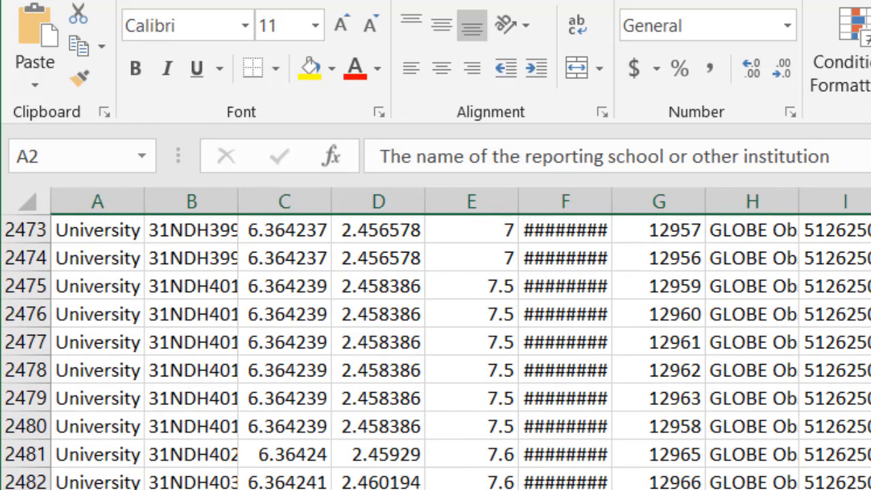
scroll(436, 352, up, 20)
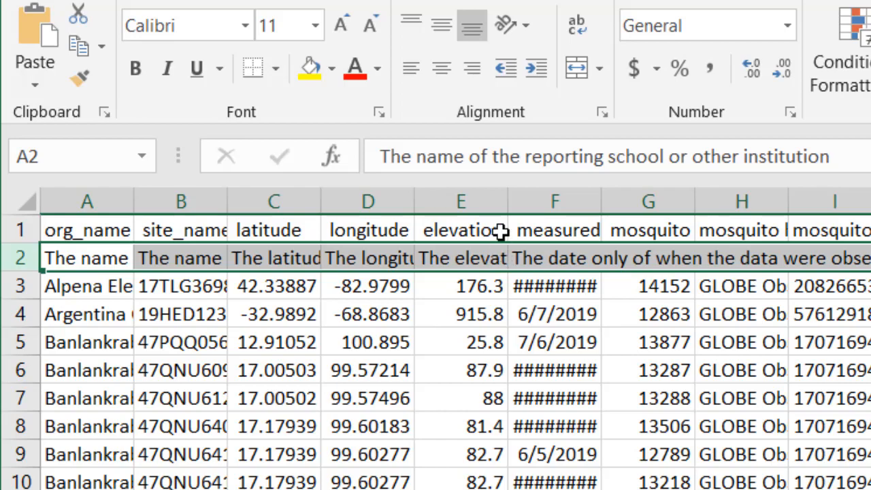
Step: Preview the Number format with 2 decimal places for the elevation column without applying it
click(486, 202)
right_click(485, 202)
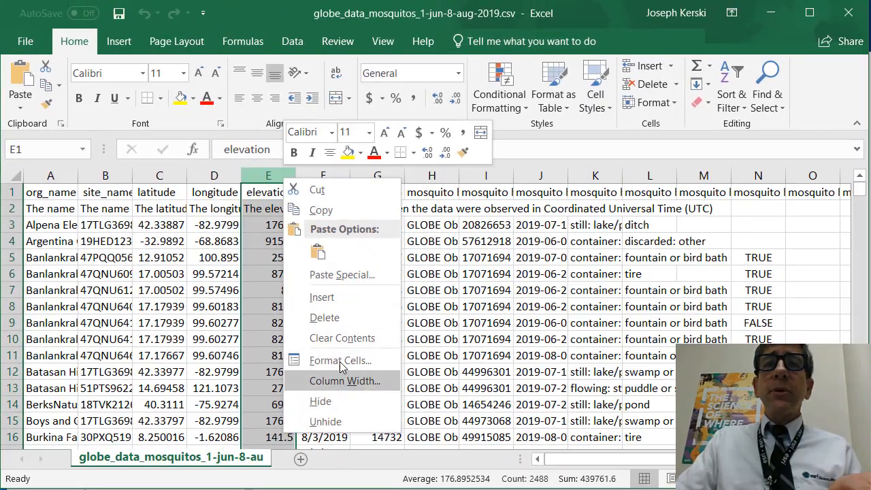
click(340, 361)
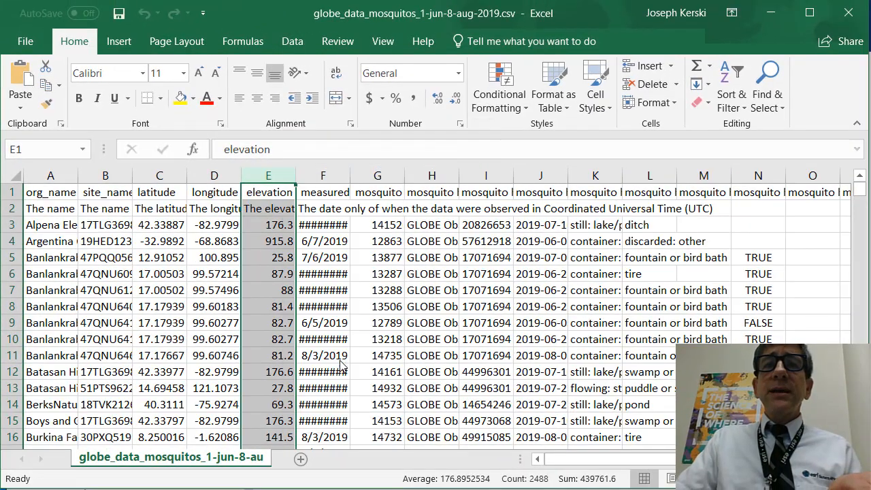
click(147, 234)
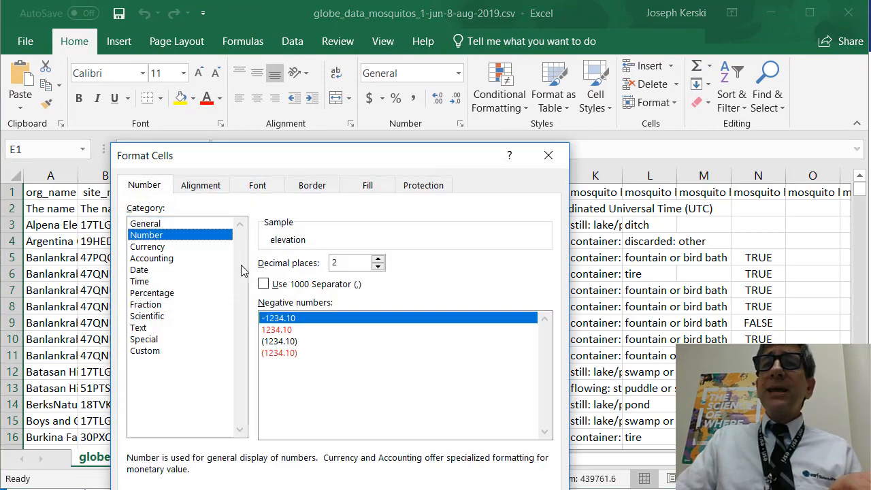
click(549, 156)
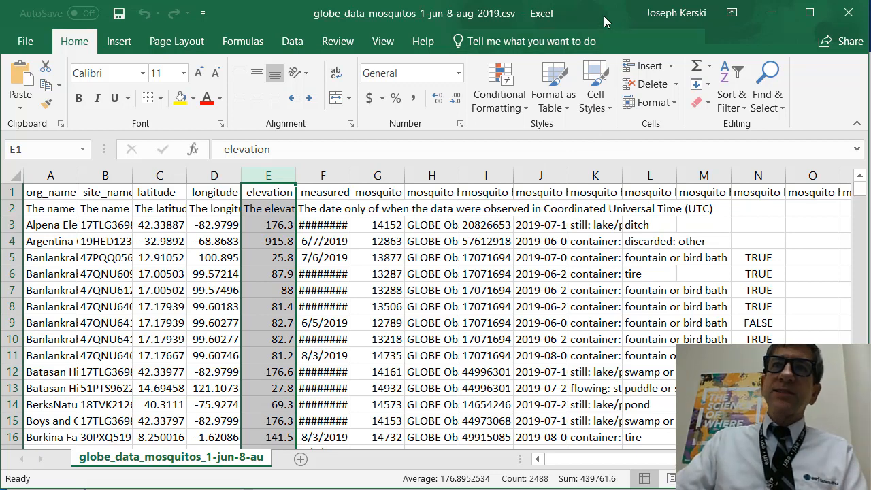
Step: Switch to ArcGIS Online and select globe_mosquitos_1jn8ag2019_mod_num2.csv from the computer as a new item for the Globe.gov folder
click(857, 19)
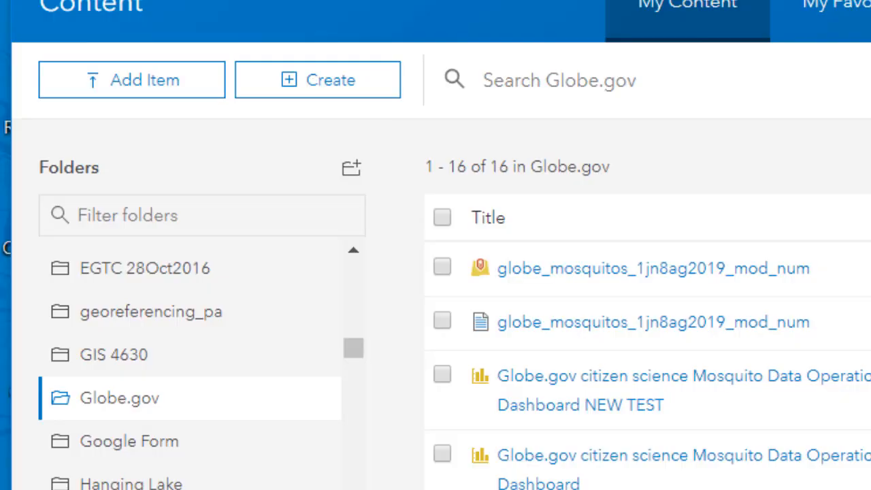
click(162, 94)
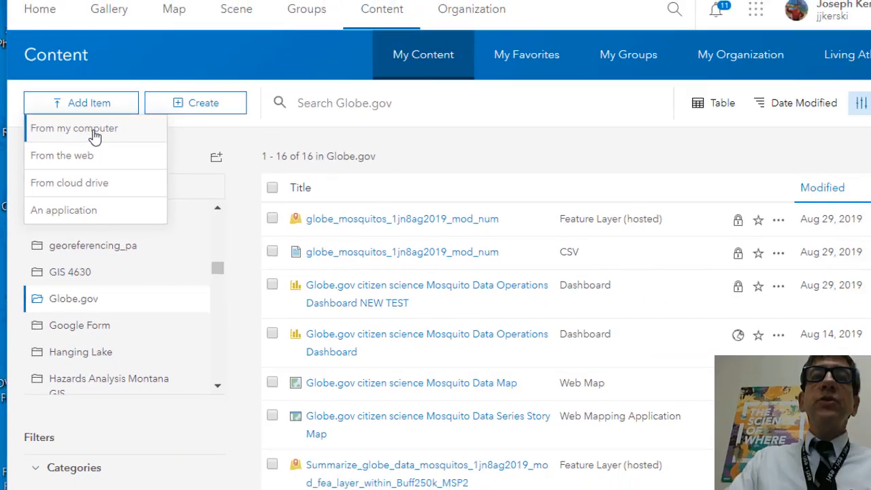
click(162, 125)
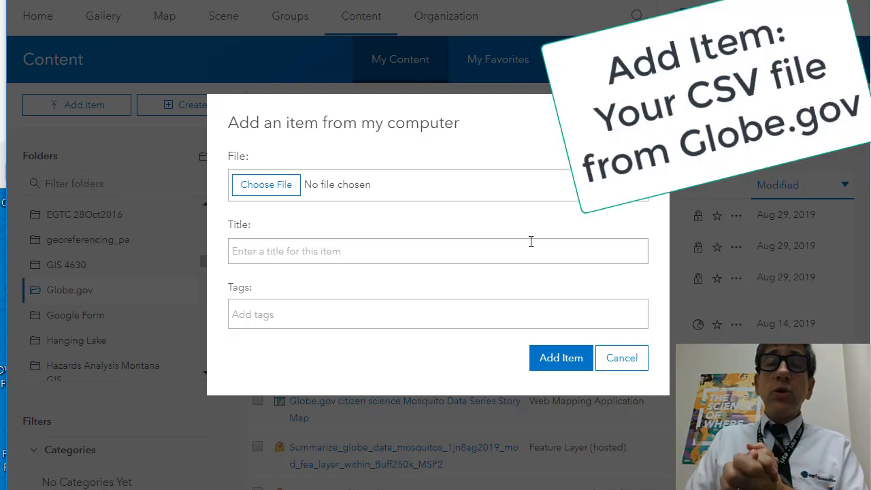
click(294, 185)
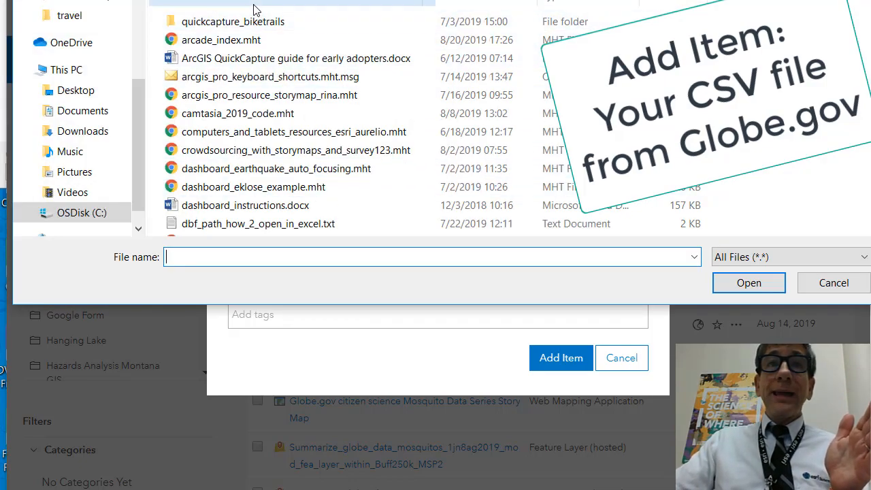
scroll(299, 123, down, 10)
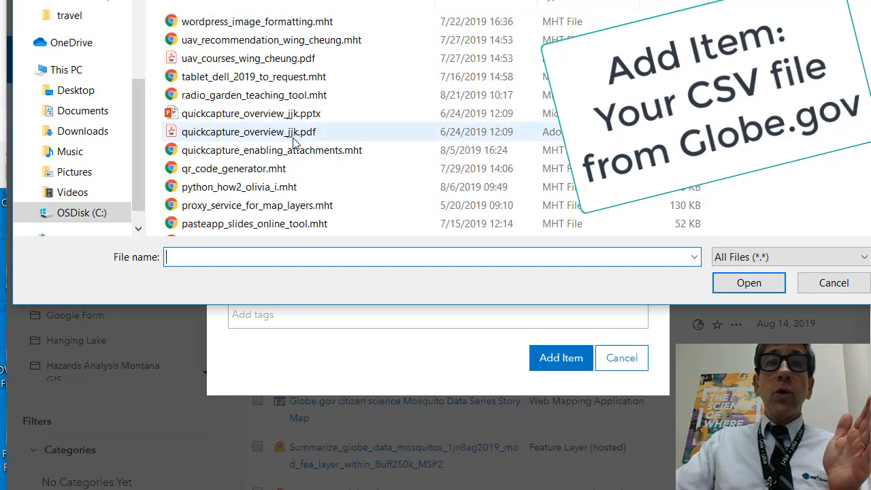
scroll(296, 140, down, 10)
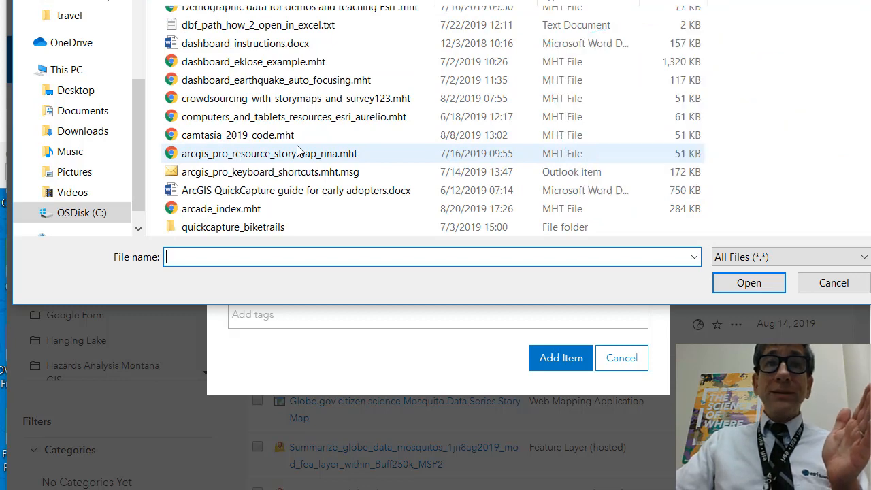
scroll(297, 151, up, 5)
double_click(303, 91)
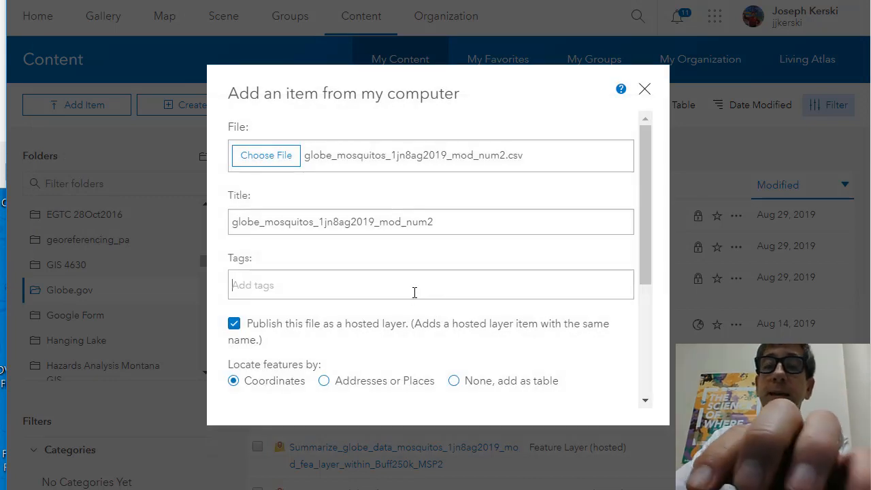
Step: Tag the new item with GLOBE and citizen science
text(GLOBE)
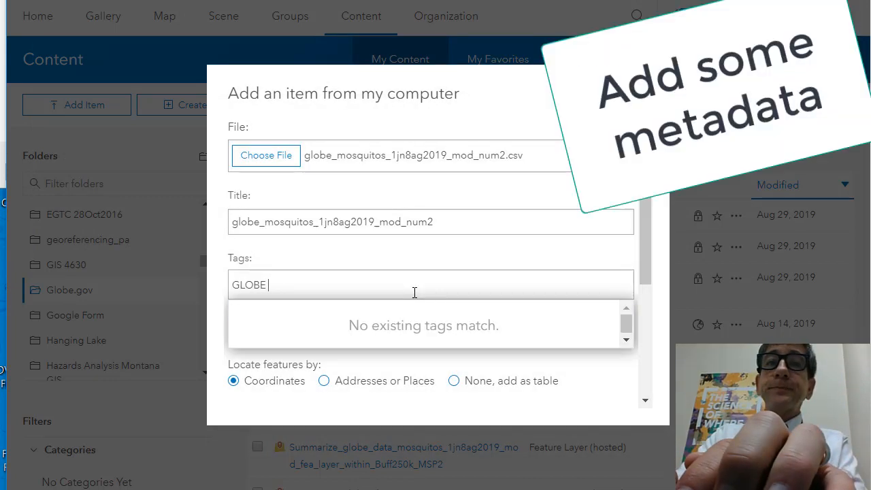
key(Return)
text(citizen science)
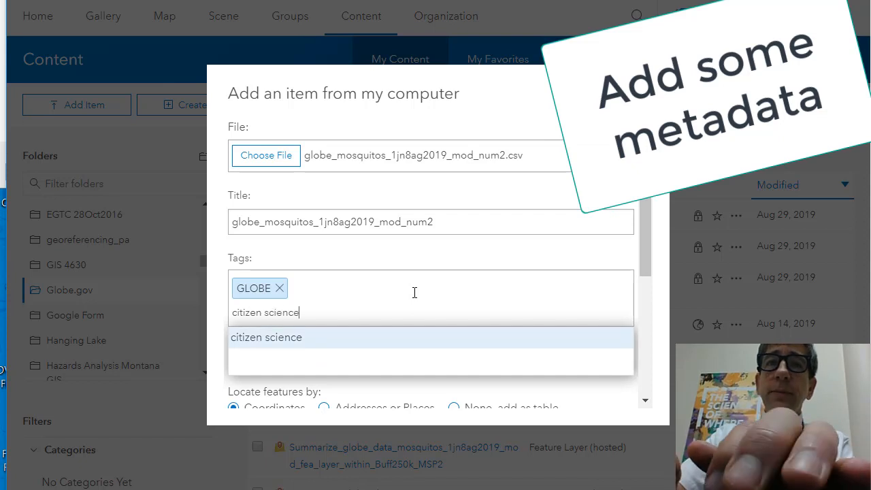
key(Return)
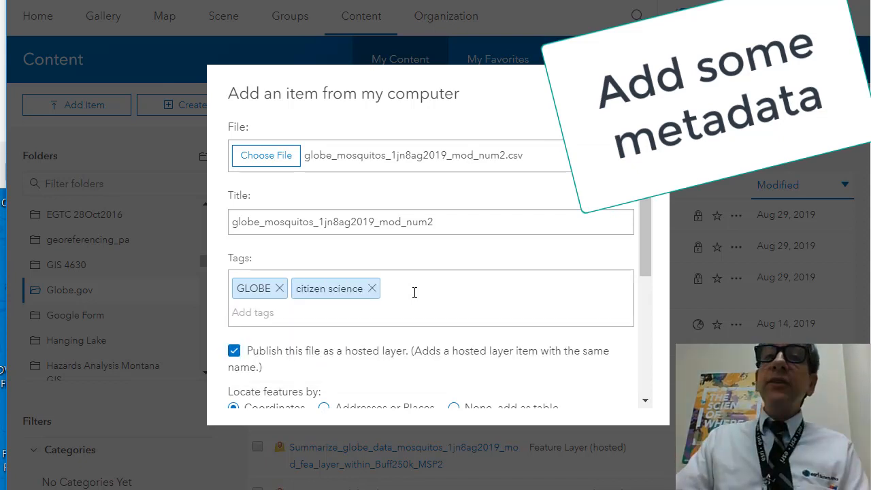
Step: Review the field types and location fields, and add the CSV as a hosted layer located by coordinates
scroll(490, 311, down, 2)
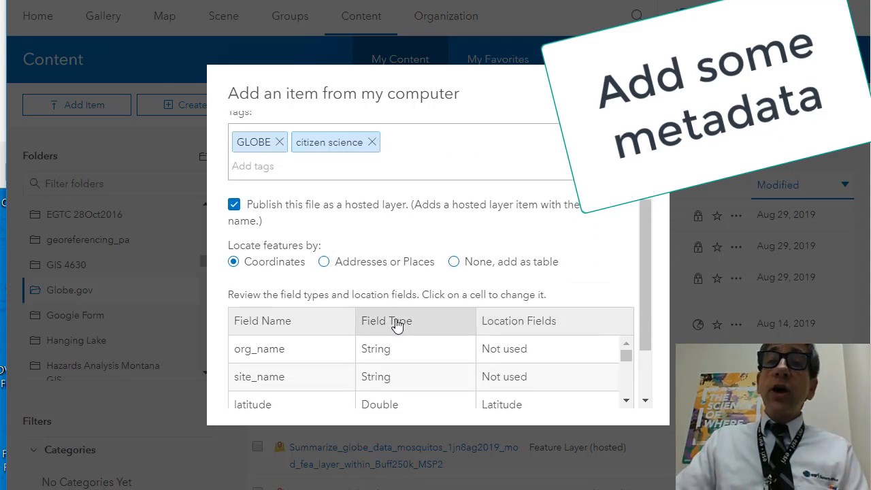
scroll(395, 324, down, 2)
click(626, 315)
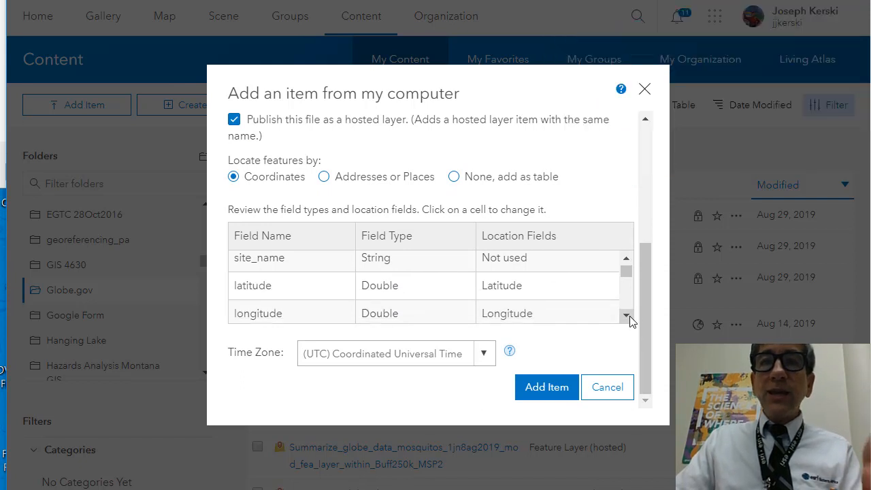
click(546, 390)
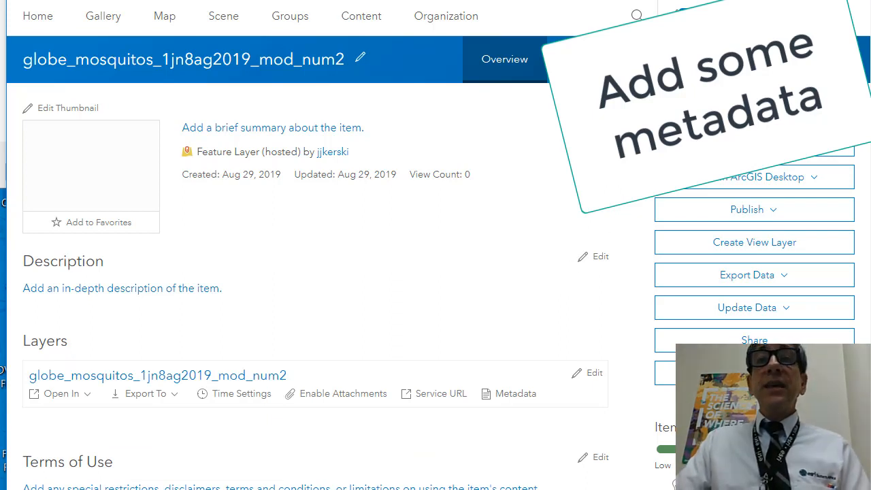
Step: Open the globe_mosquitos_1jn8ag2019_mod_num2 layer in the map viewer and style it with the Show location only attribute
click(754, 111)
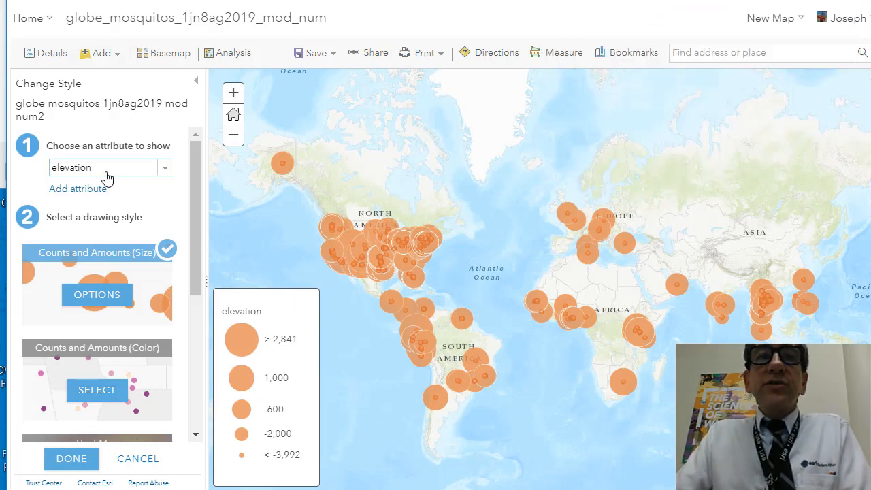
click(75, 168)
click(95, 184)
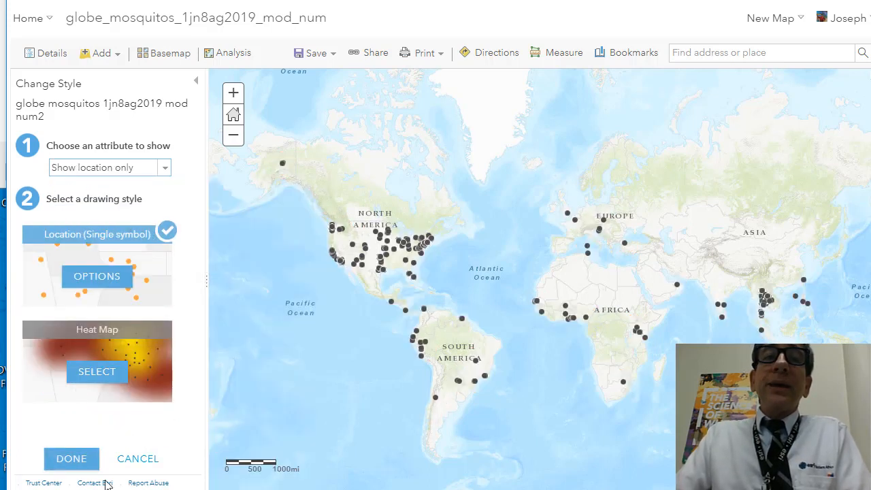
click(71, 460)
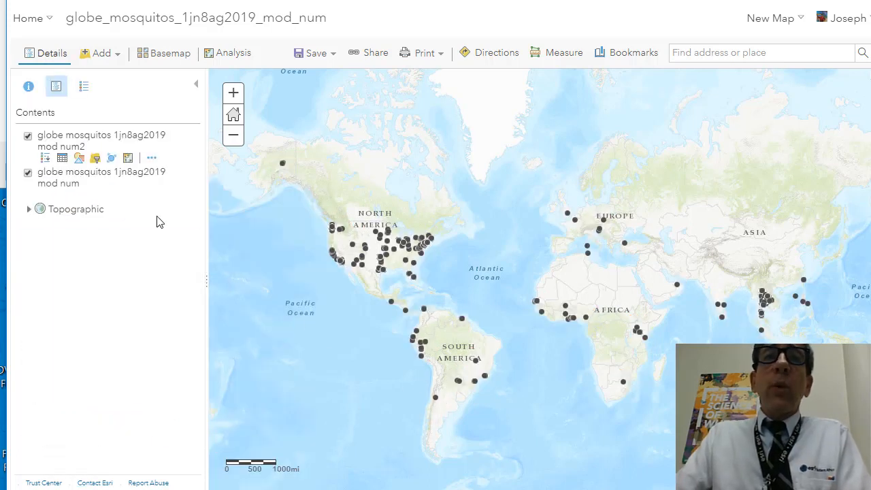
Step: Examine all columns of the mod num2 layer's attribute table, and close the table
click(63, 159)
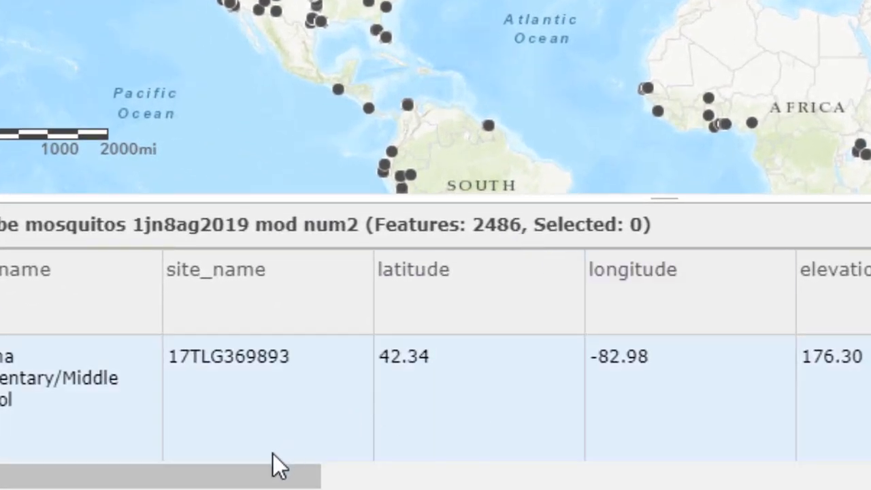
drag(274, 475, 870, 474)
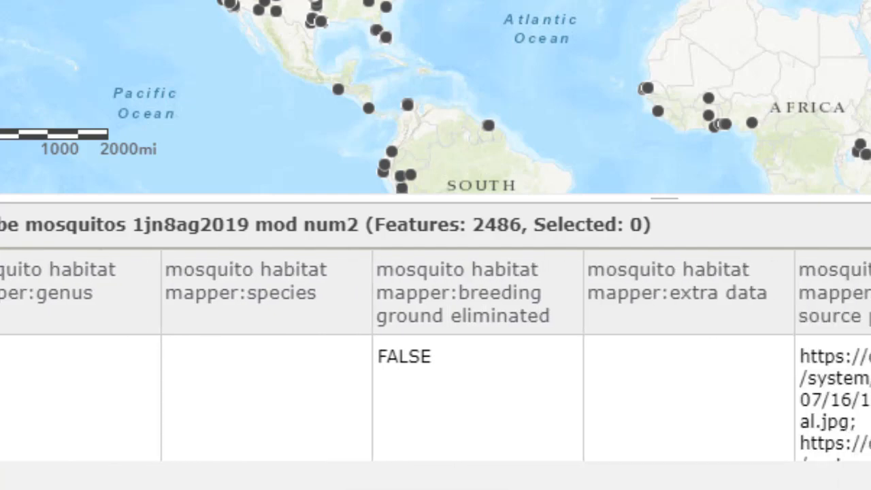
drag(870, 477, 155, 477)
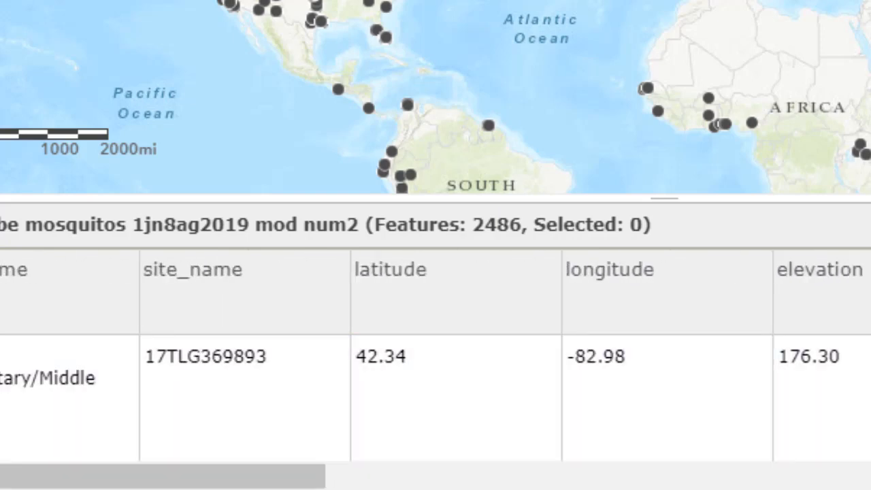
click(12, 68)
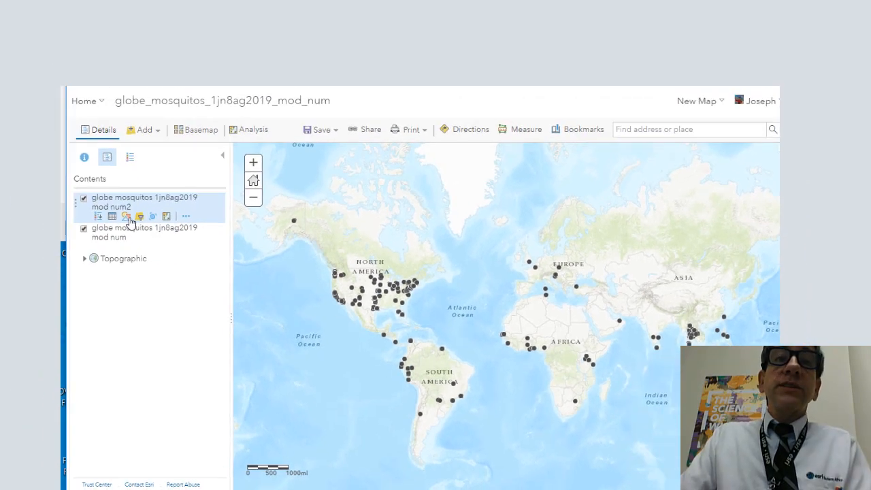
Step: Preview the globe mosquitos mod num2 layer as a heat map, and restyle it by larvae count with unique symbols
click(103, 170)
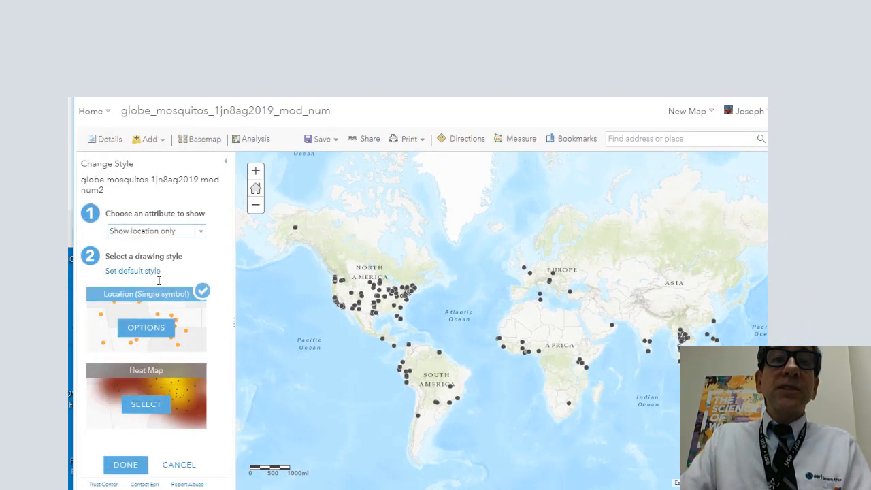
click(143, 403)
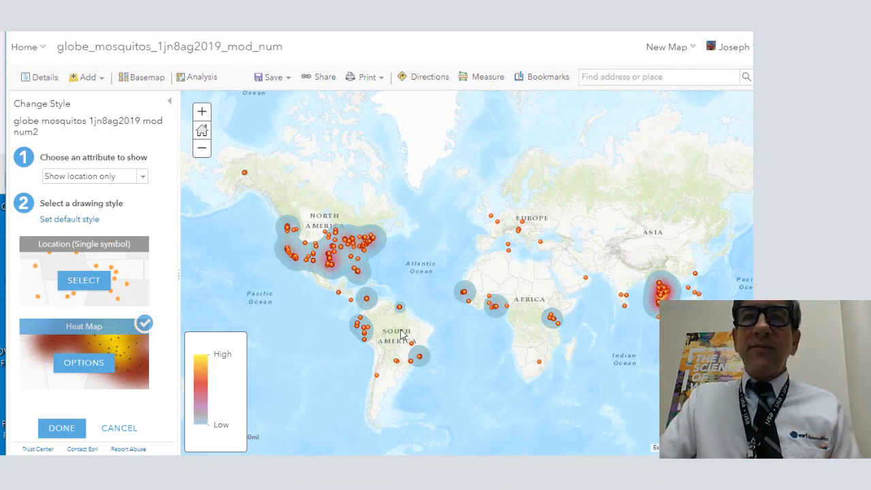
click(92, 176)
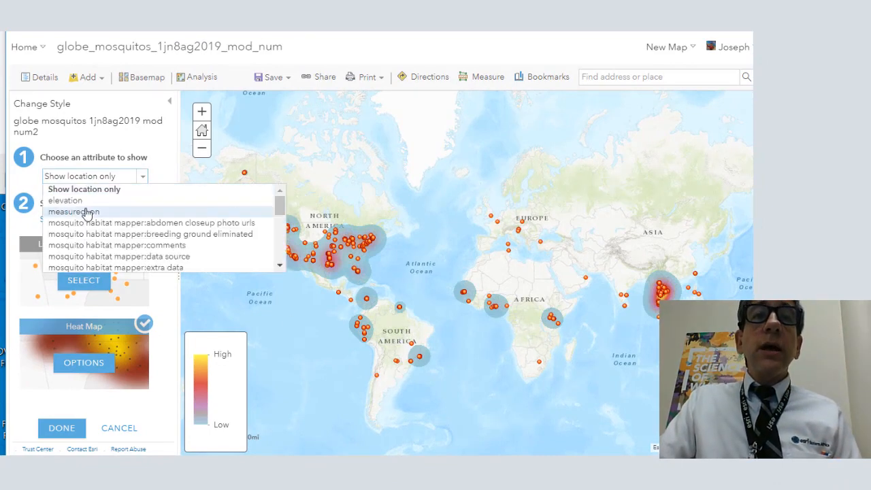
click(82, 201)
click(145, 181)
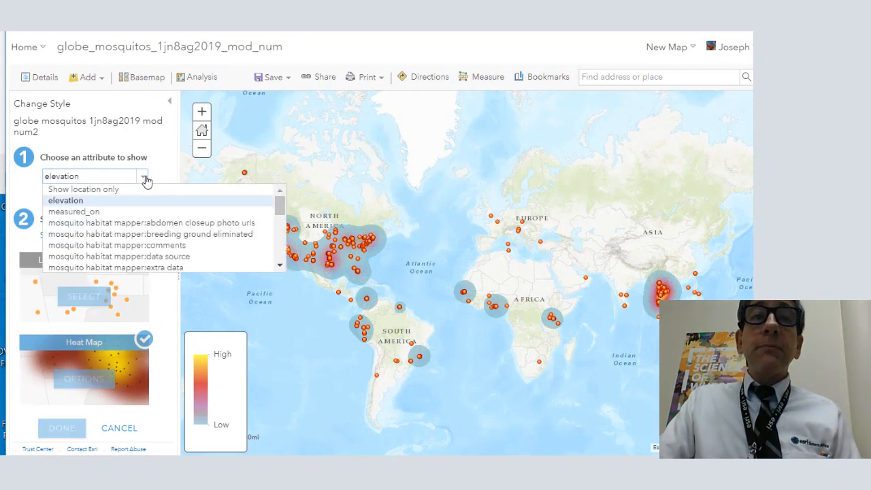
scroll(145, 253, down, 3)
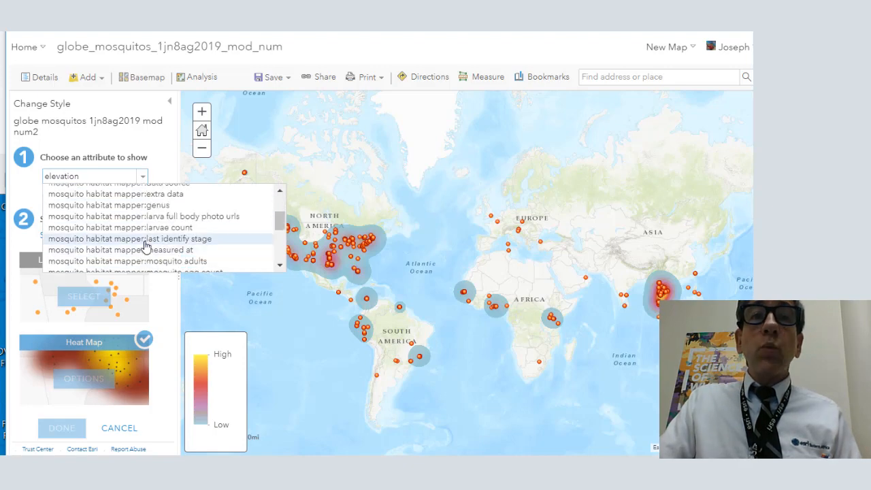
click(146, 228)
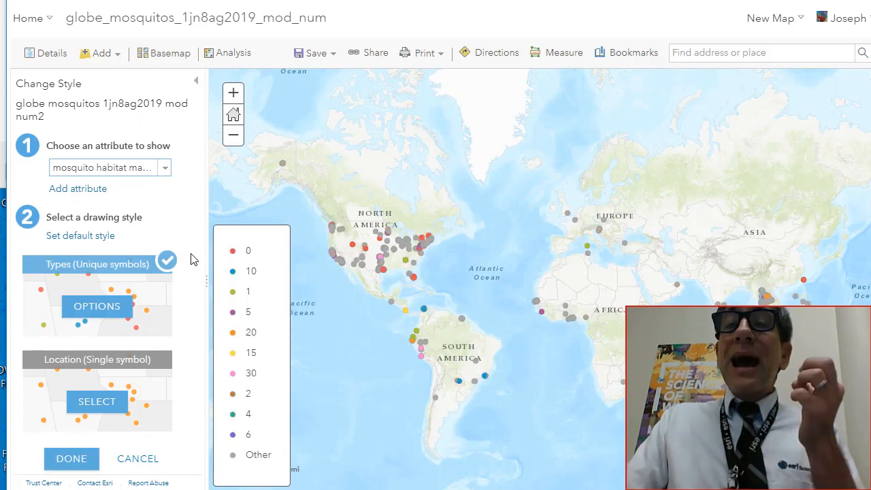
click(71, 459)
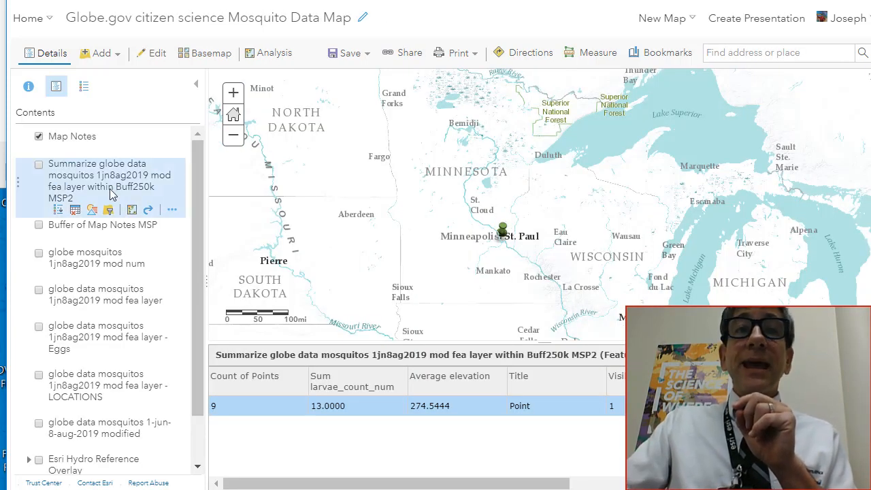
Step: In the Globe.gov citizen science Mosquito Data Map, hide the Map Notes layer and close the open attribute table
click(38, 136)
click(864, 354)
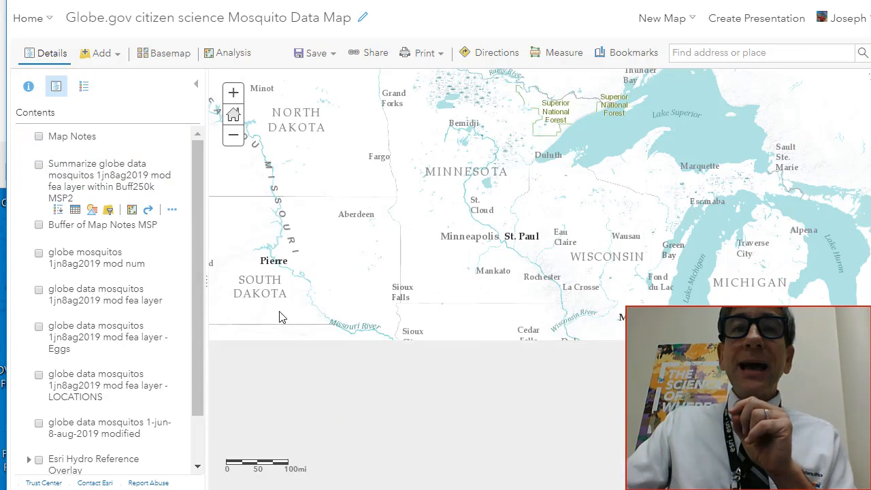
Step: Turn on the mosquitos fea layer - Eggs and view its points from North America across to Africa and Asia
scroll(102, 327, down, 1)
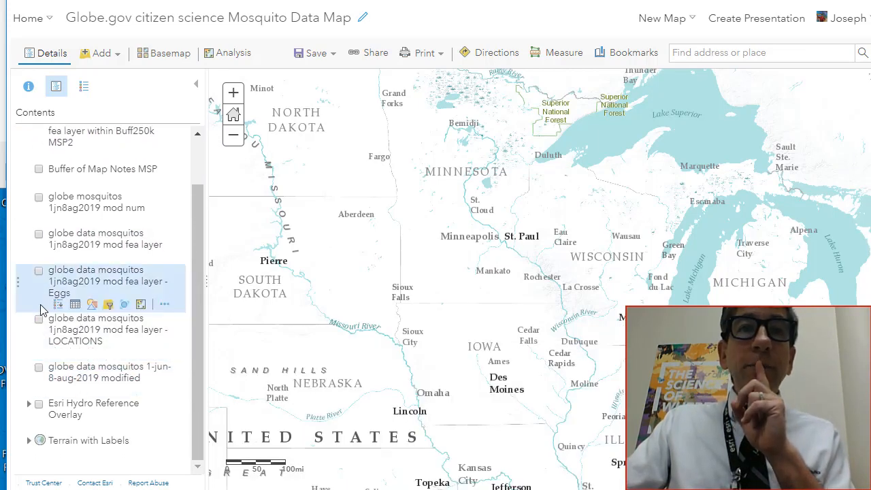
click(39, 271)
scroll(538, 307, down, 3)
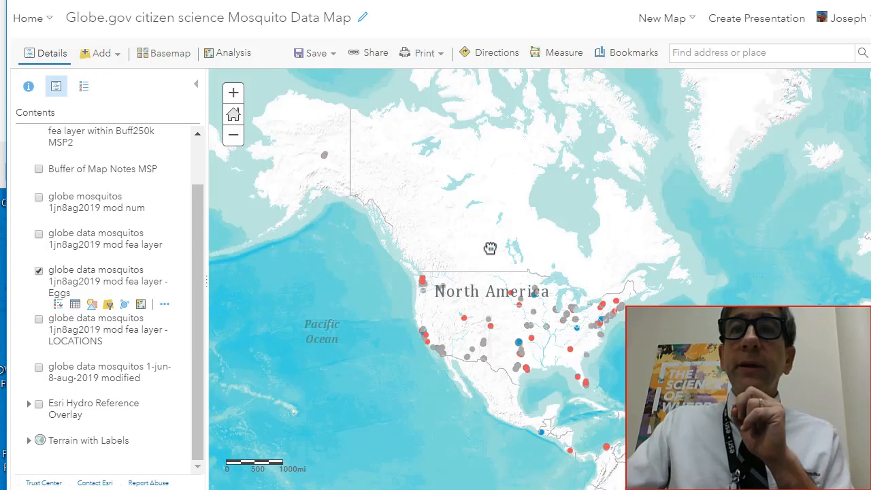
drag(490, 247, 313, 243)
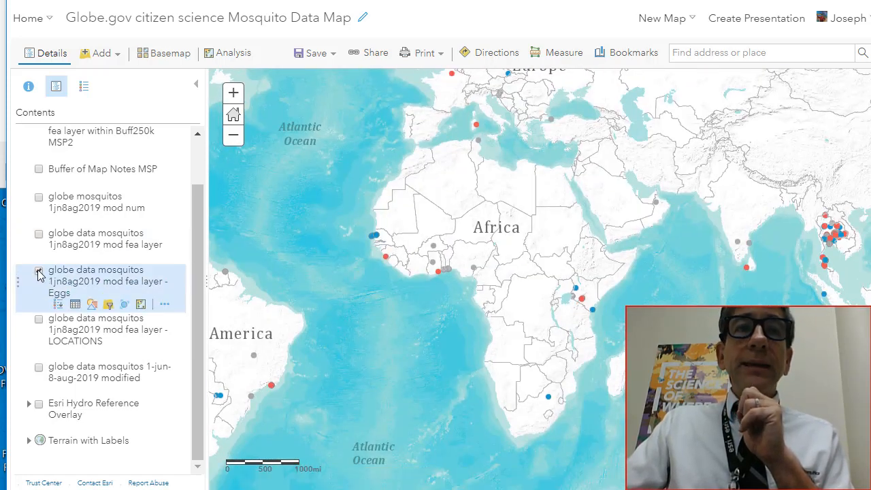
Step: Style the Eggs layer by the larvae count attribute with Types (Unique symbols), and review the drawing style's options
click(92, 306)
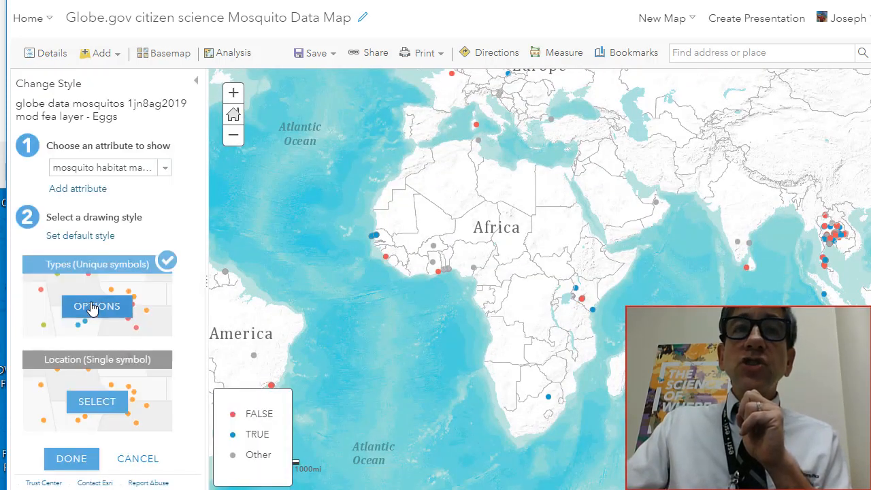
click(121, 169)
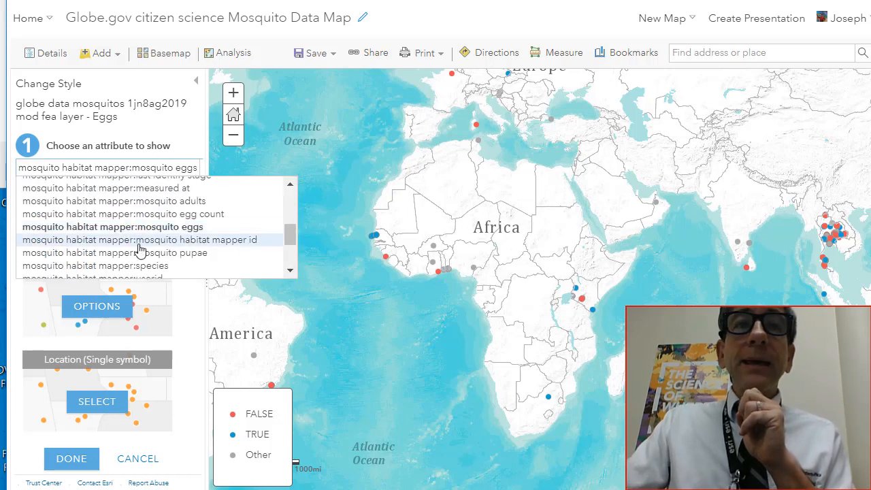
scroll(143, 217, up, 2)
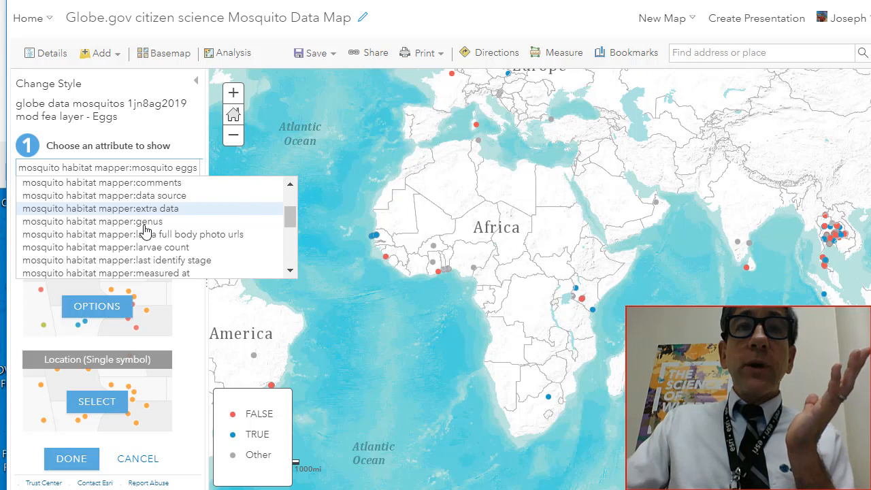
click(146, 248)
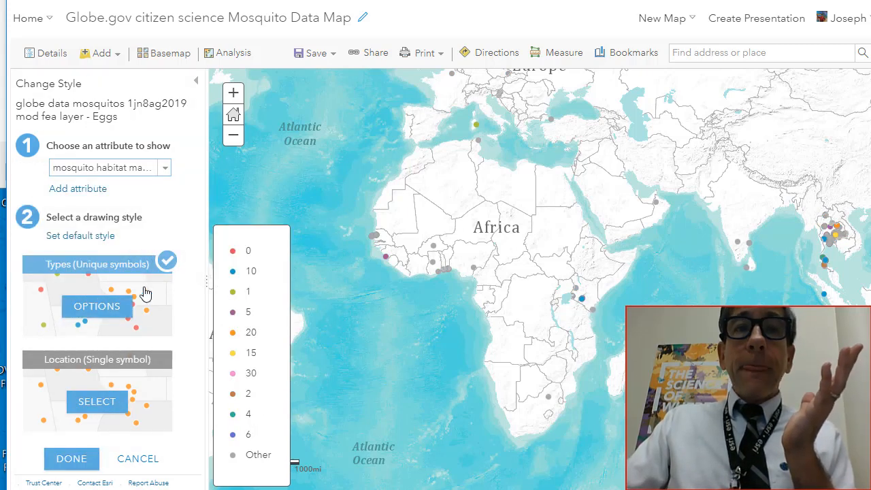
click(97, 307)
drag(188, 224, 189, 191)
drag(189, 381, 191, 412)
click(70, 461)
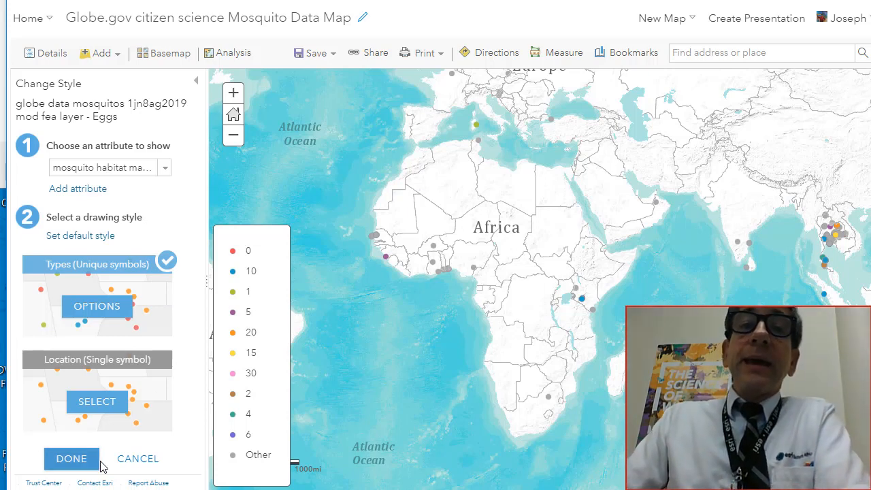
Step: Look over the available analysis tool categories, and return to the map's layer contents
click(232, 55)
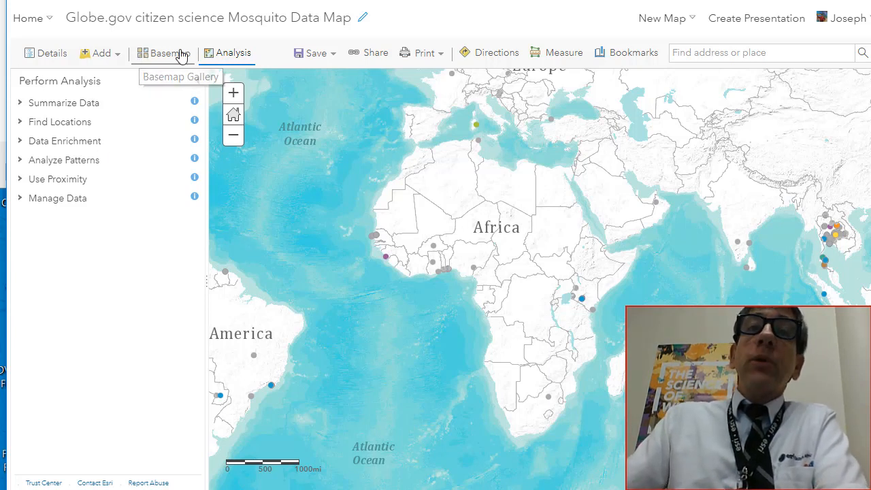
click(225, 54)
click(225, 55)
click(221, 57)
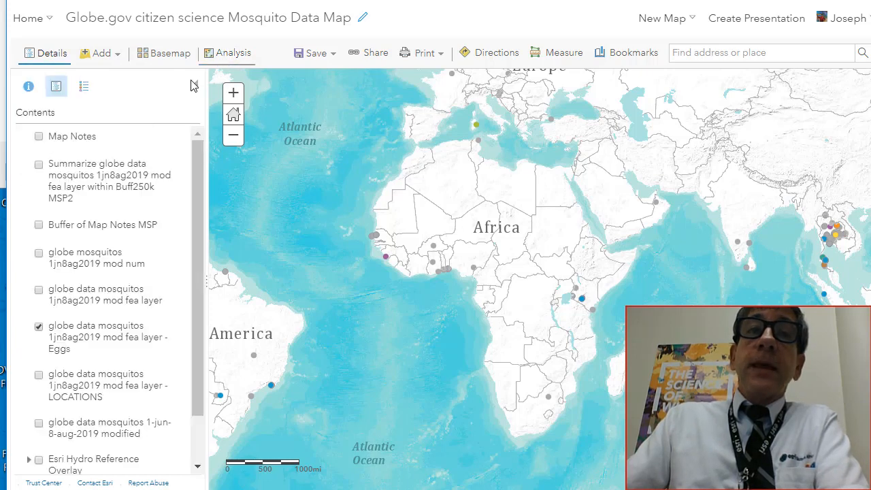
Step: Turn on the Map Notes and Buffer of Map Notes MSP layers, and view the buffer around Minneapolis–St. Paul
click(40, 137)
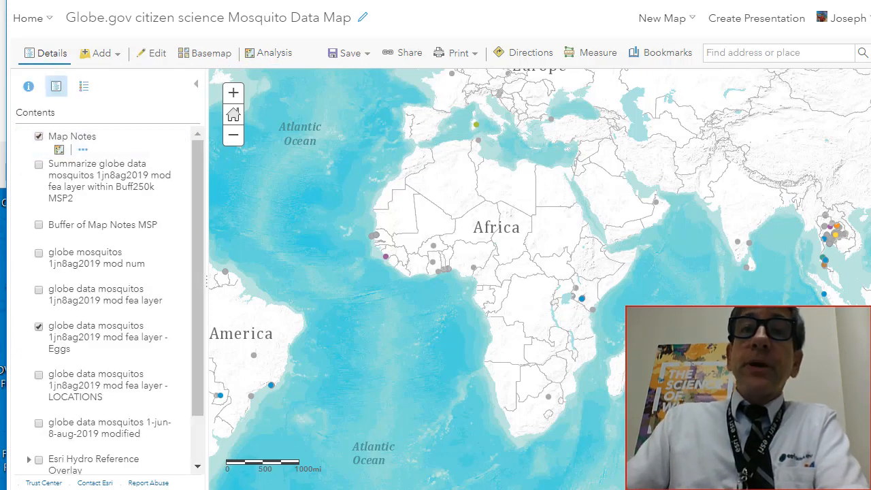
drag(403, 163, 592, 225)
scroll(449, 275, up, 1)
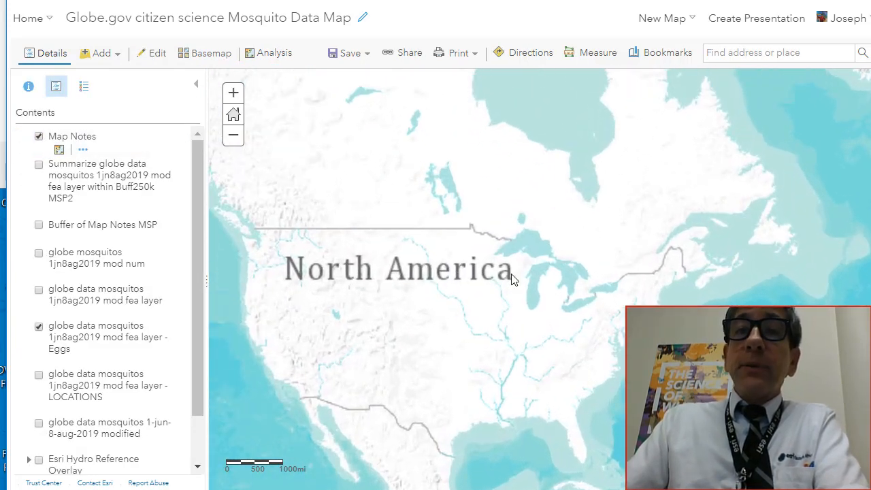
click(39, 225)
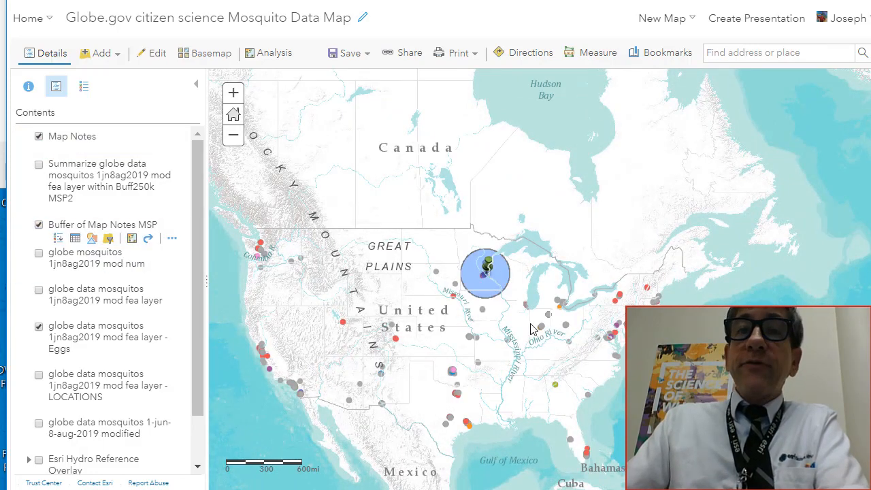
scroll(515, 308, up, 1)
scroll(515, 308, up, 3)
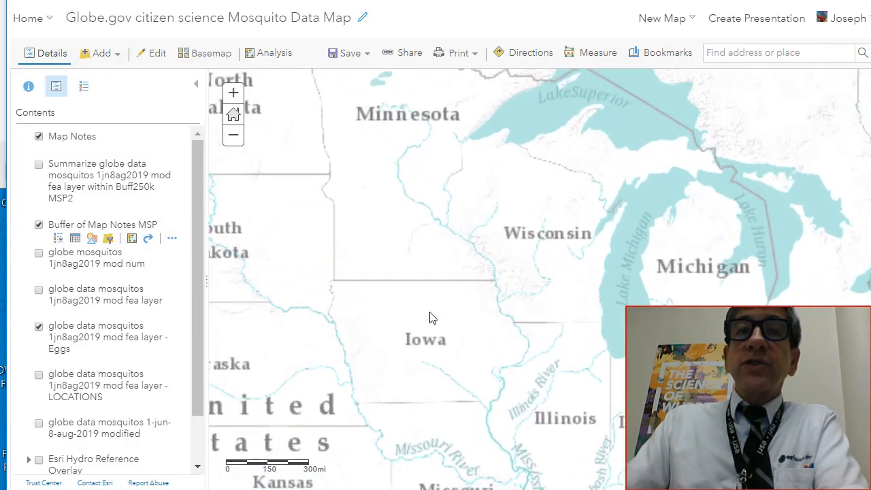
drag(432, 318, 500, 366)
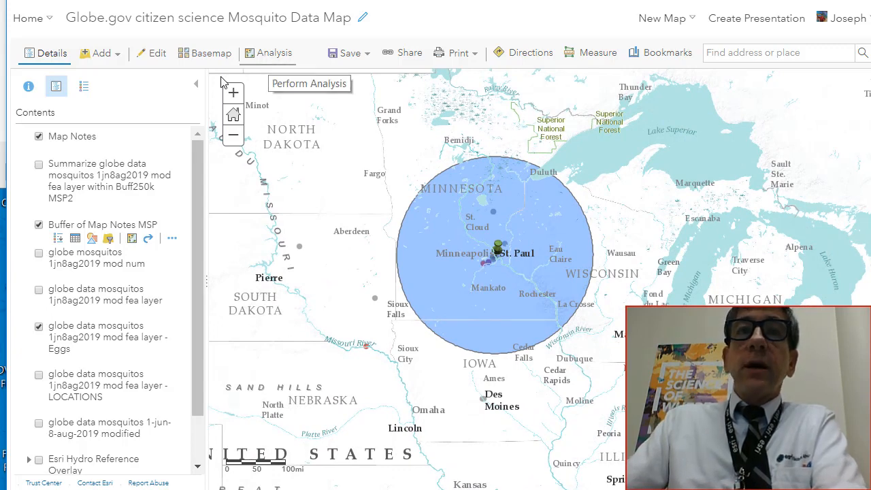
Step: Change the map's basemap to Topographic
click(200, 61)
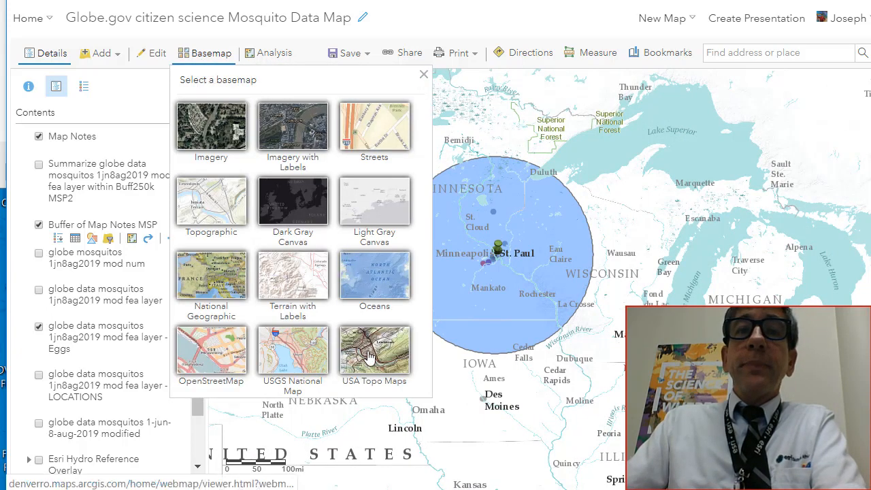
click(208, 224)
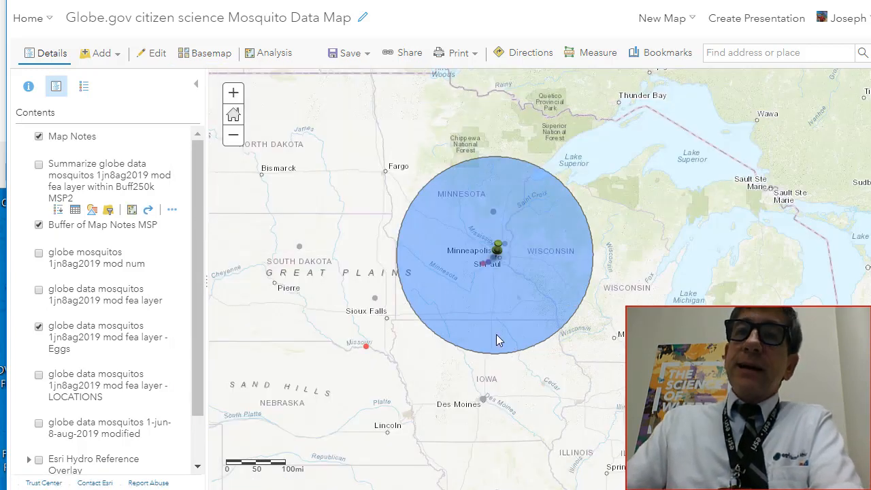
Step: Search all of ArcGIS Online for layers matching ecoregions
click(99, 56)
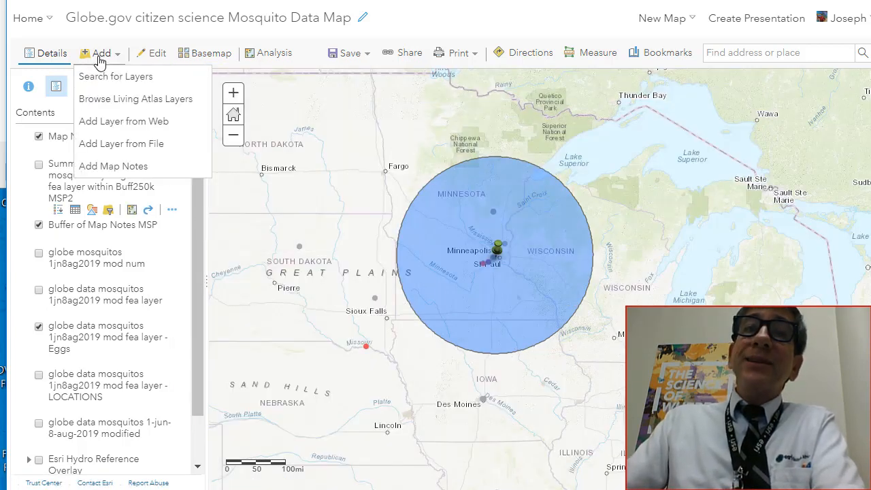
click(105, 75)
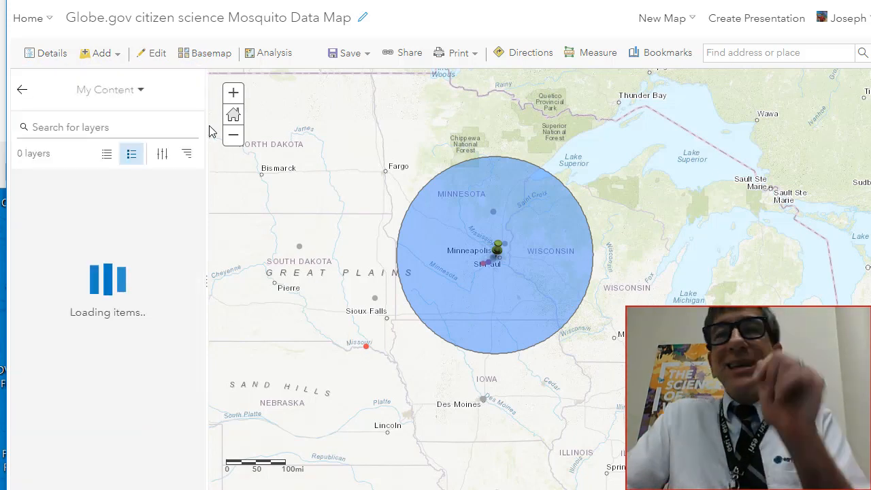
click(105, 127)
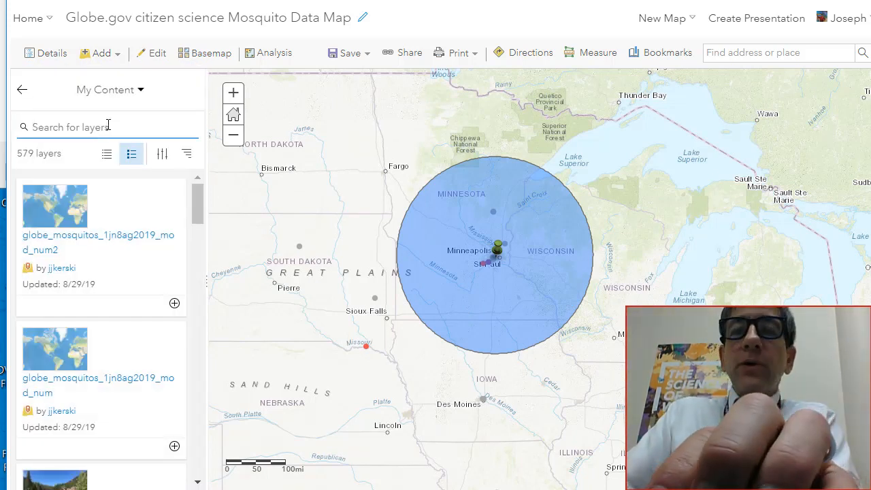
text(ecoregions)
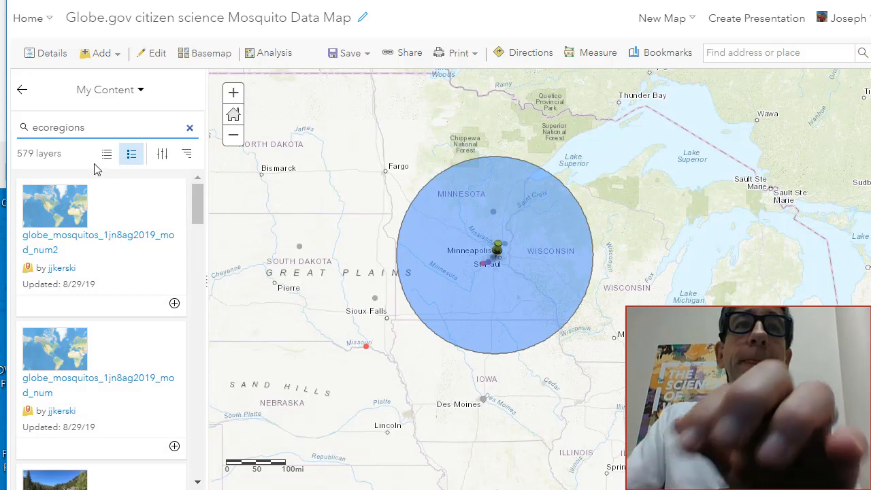
click(105, 91)
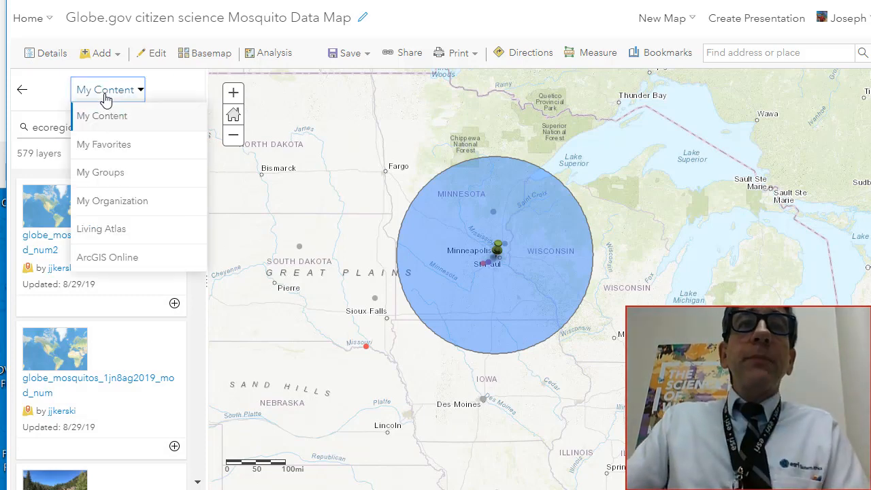
click(118, 258)
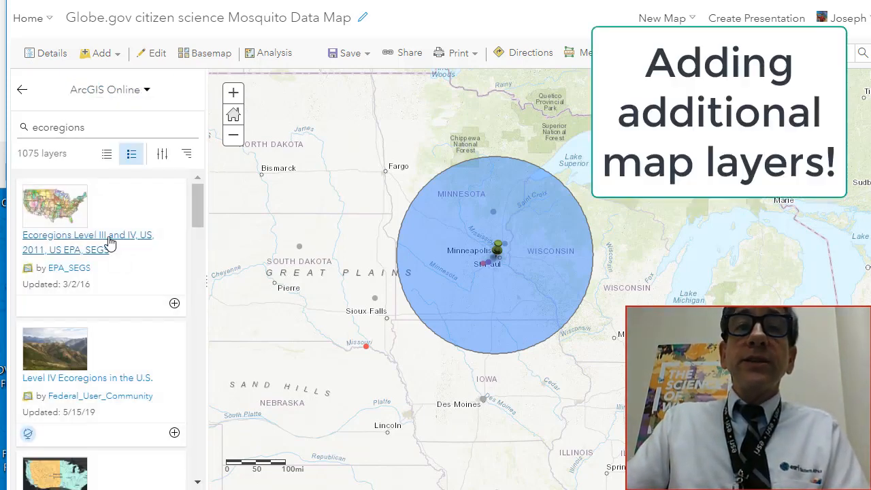
Step: Add the Ecoregions Level III and IV, US, 2011, US EPA, SEGS layer to the map, and return to the layer contents
click(110, 242)
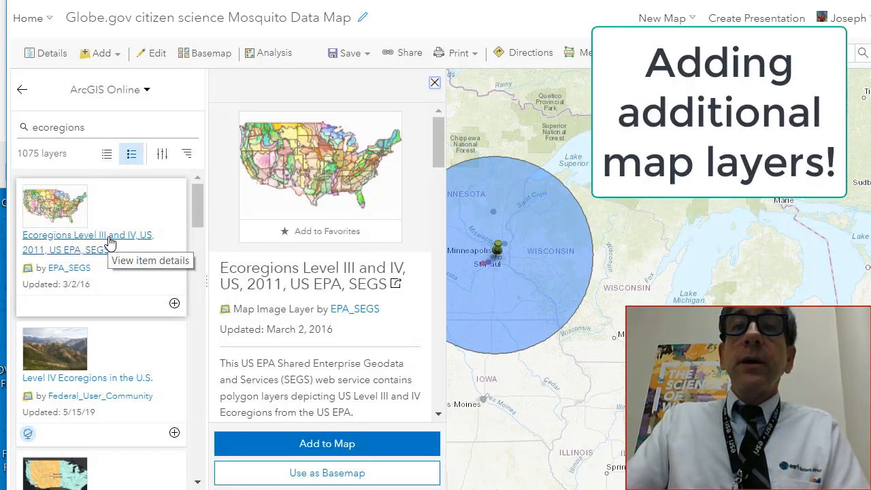
click(334, 444)
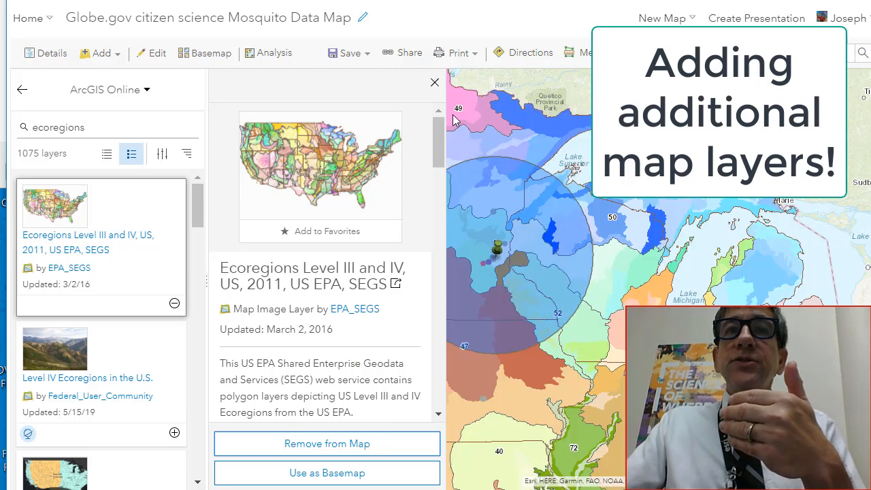
click(435, 83)
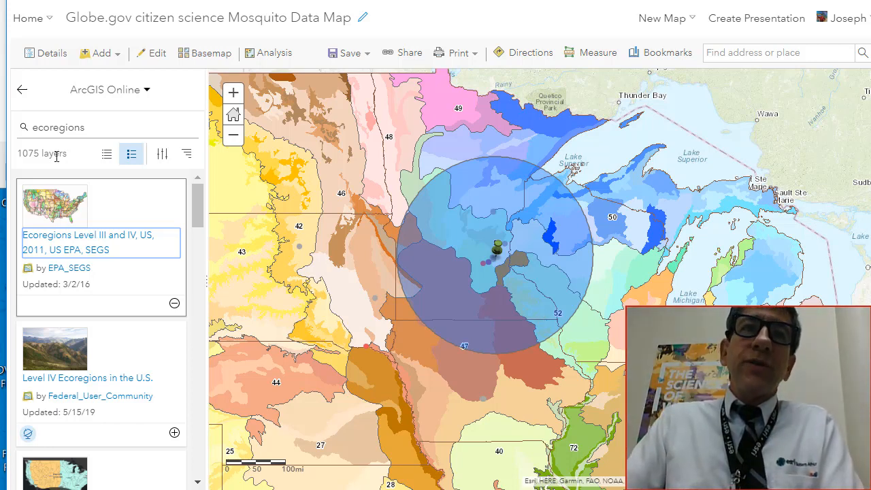
click(20, 94)
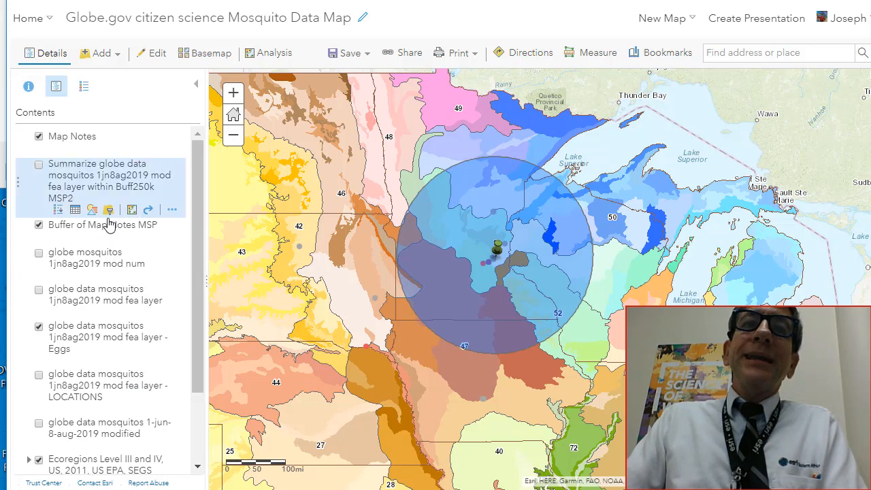
Step: Turn off the Ecoregions Level III and IV, US, 2011, US EPA, SEGS layer
scroll(64, 422, down, 1)
click(39, 377)
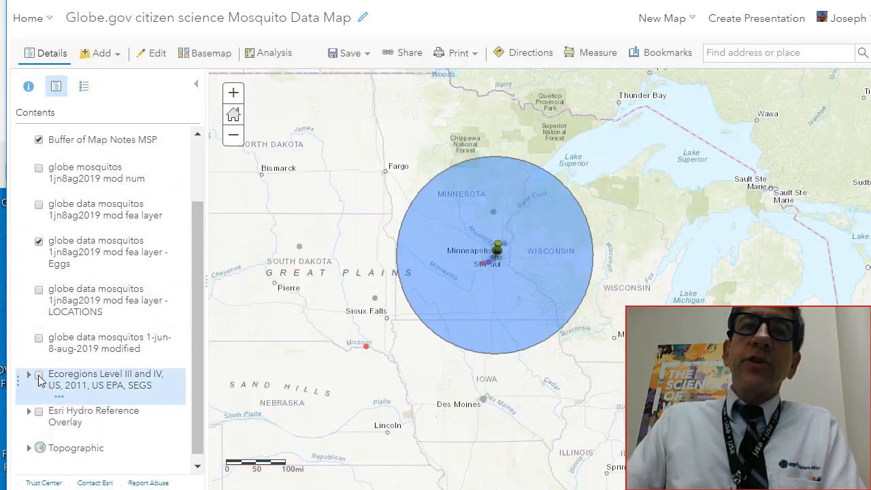
Step: Turn on the Summarize globe data mosquitos layer within Buff250k MSP2, open its attribute table, and select its record
scroll(31, 227, up, 2)
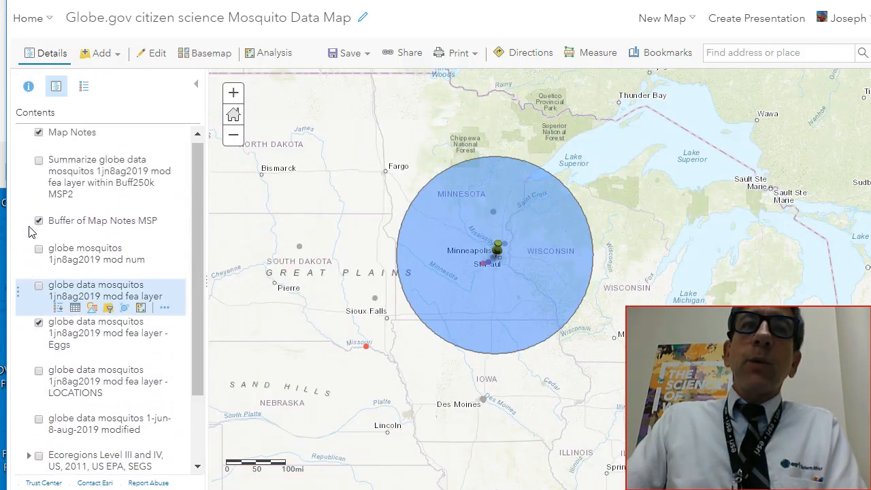
click(39, 166)
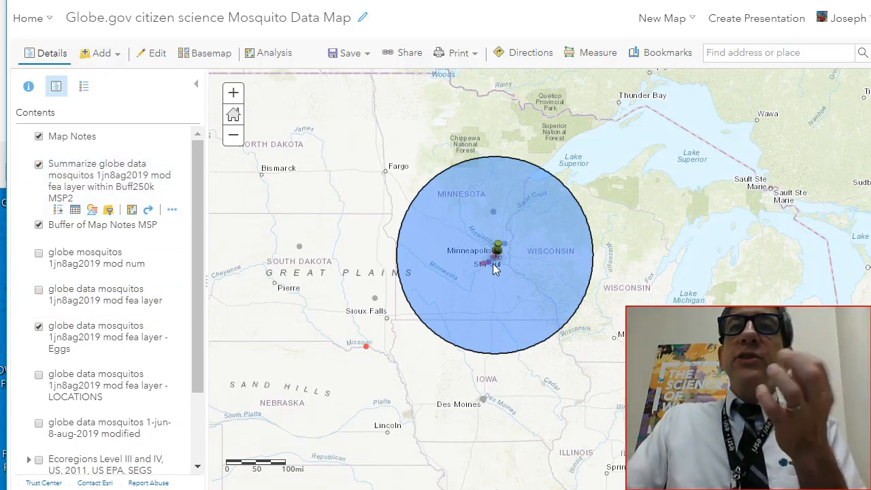
click(76, 211)
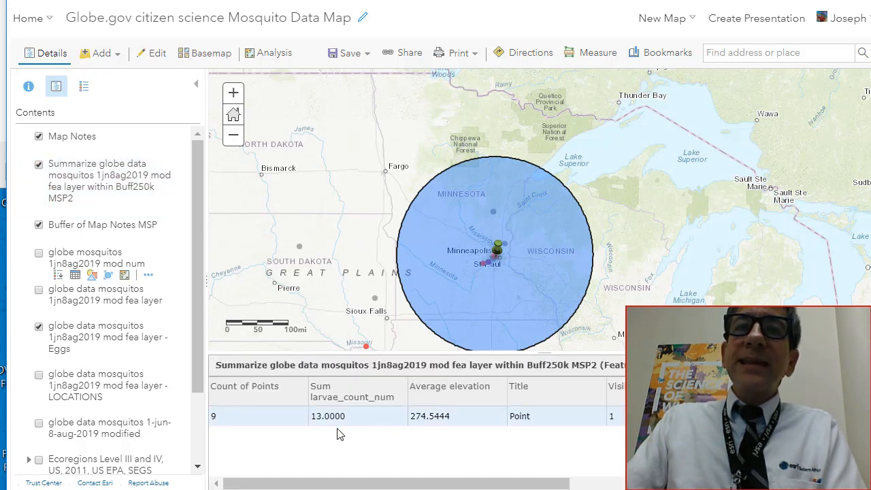
click(239, 420)
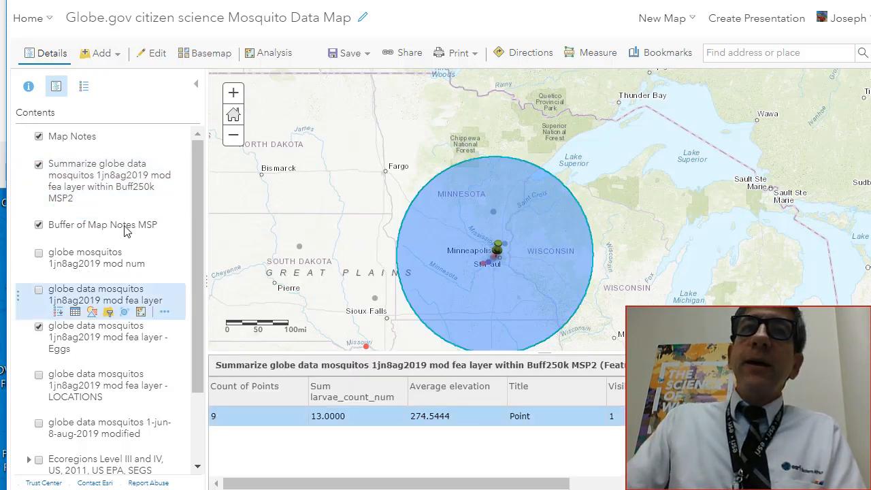
Step: Toggle the Buffer of Map Notes MSP layer off and on to compare the summary area, and reselect the table record
click(39, 225)
click(39, 225)
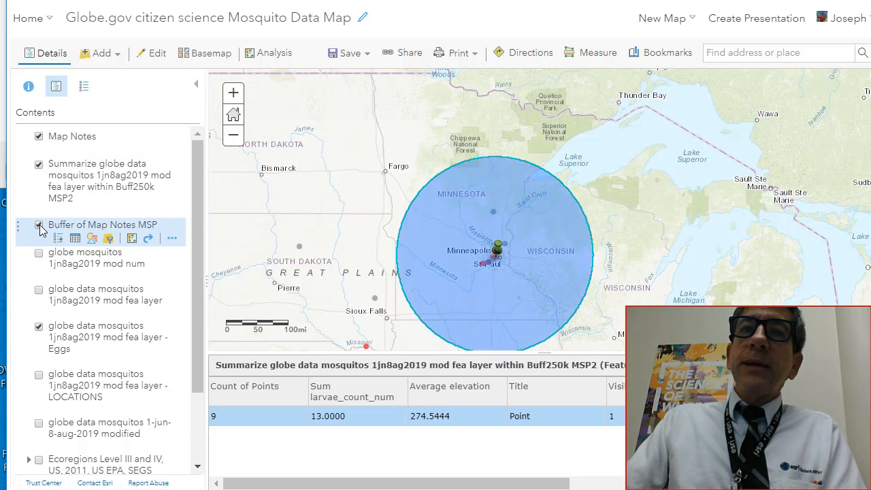
click(40, 225)
click(40, 225)
click(40, 225)
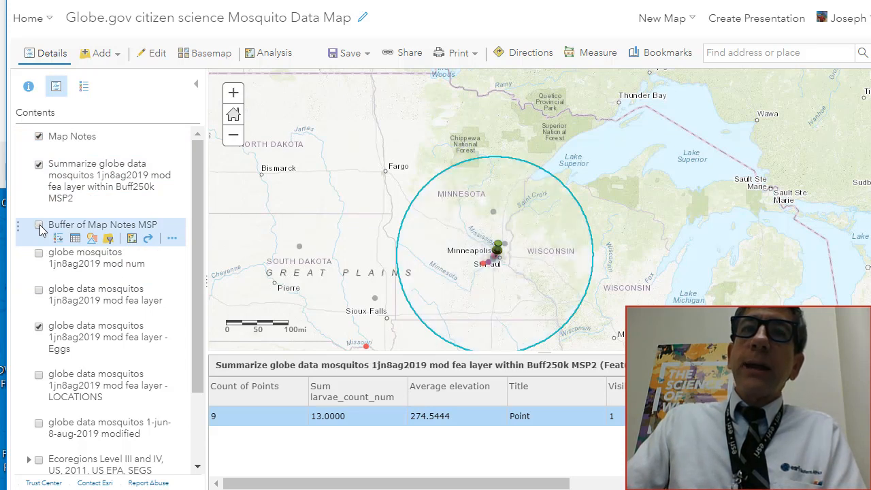
click(40, 227)
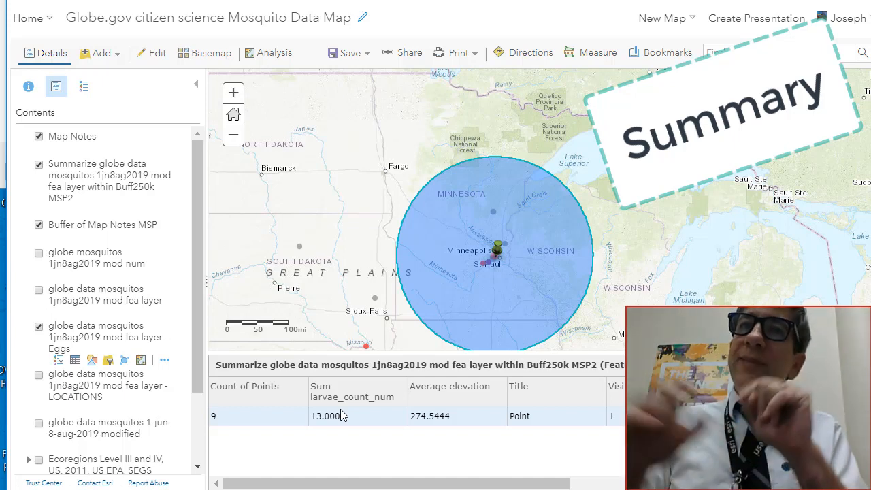
click(342, 416)
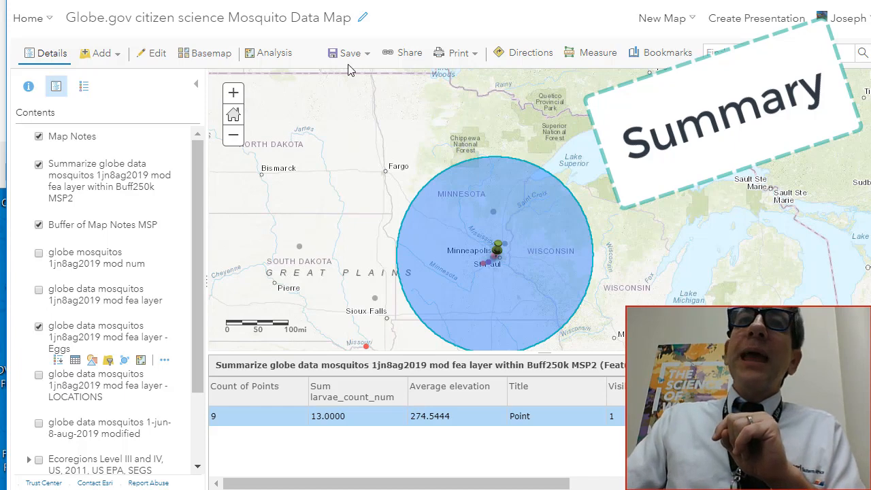
Step: Open the map's sharing options, browse the Build a Story Map templates for a new web app, and leave without creating one
click(411, 59)
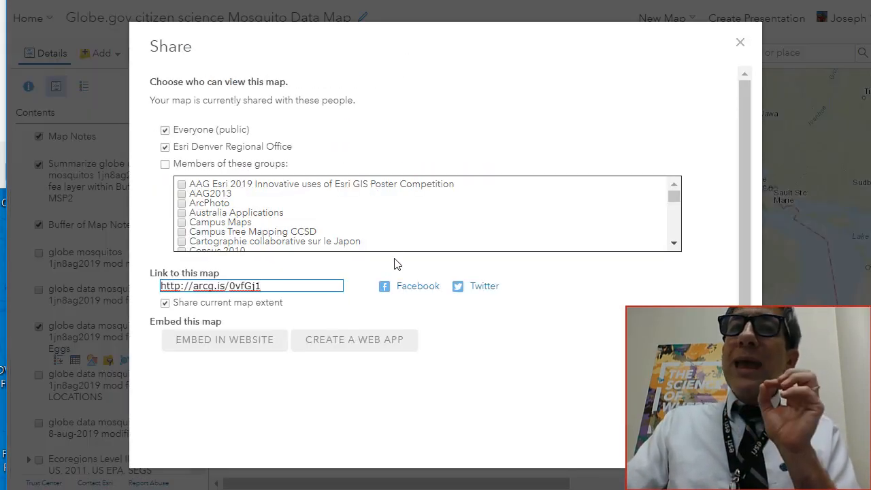
click(317, 310)
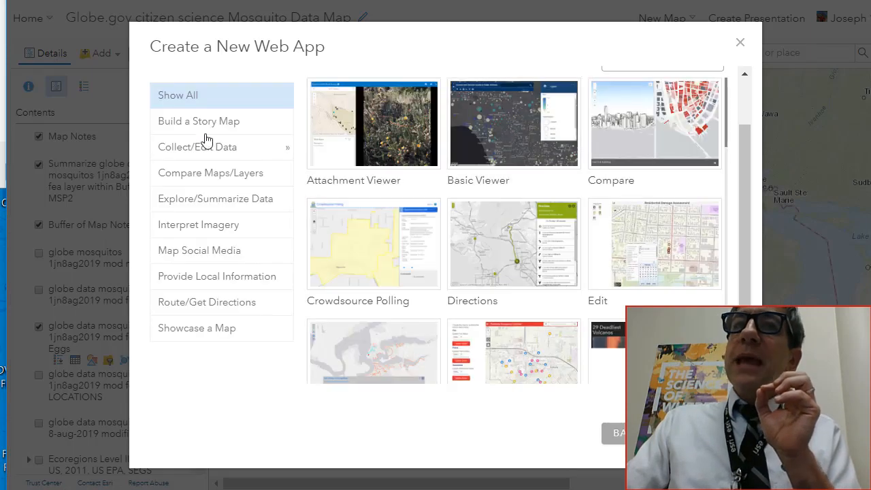
click(177, 121)
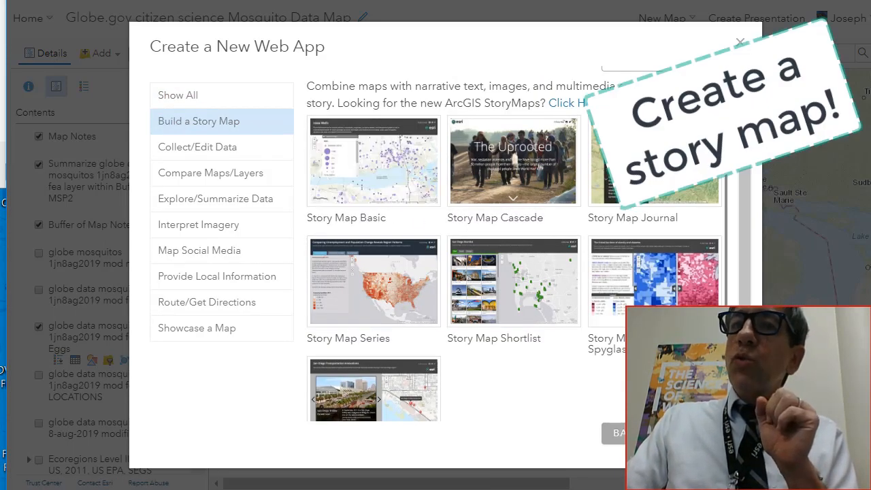
key(Escape)
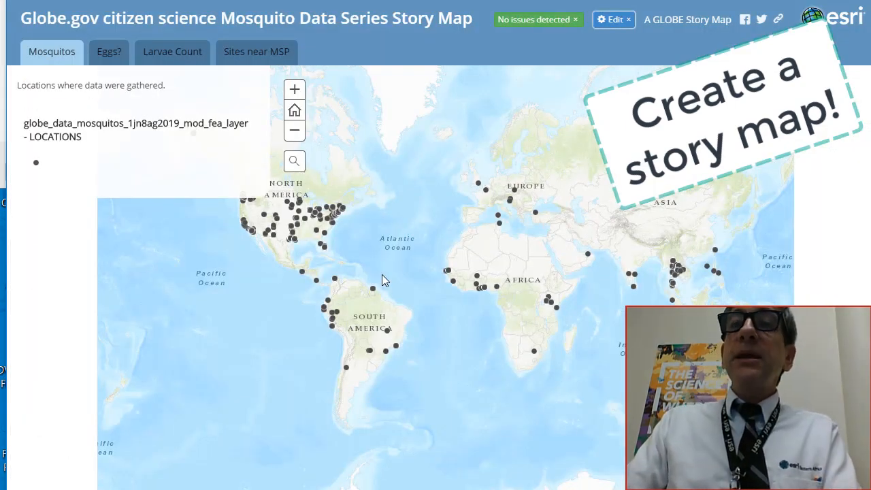
Step: Examine the Eggs?, Larvae Count and Sites near MSP maps in the mosquito data series story map
click(117, 54)
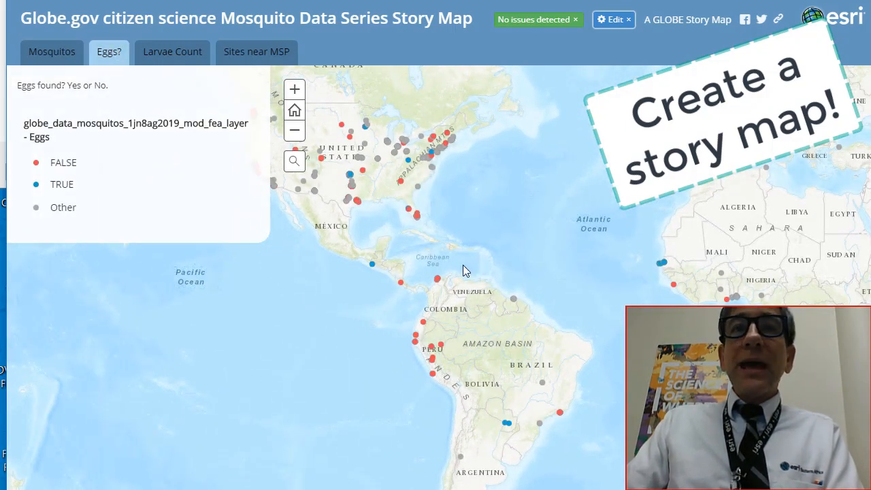
drag(463, 267, 405, 264)
click(152, 58)
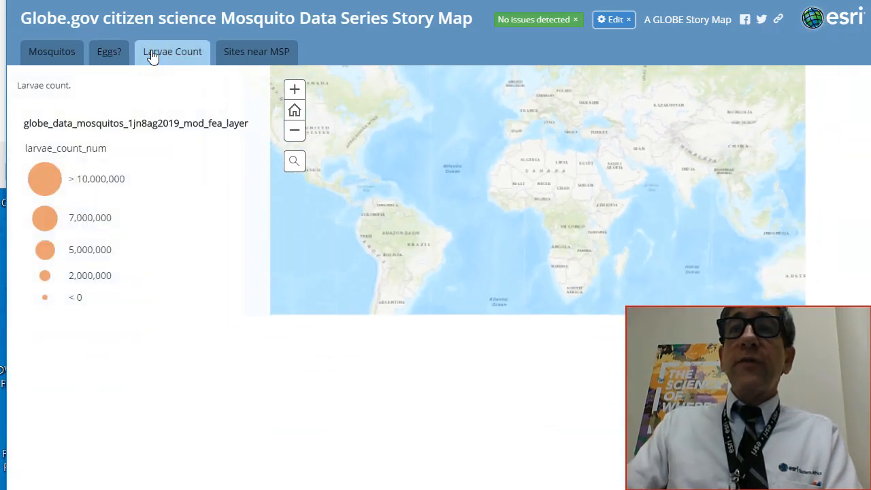
drag(551, 242, 585, 348)
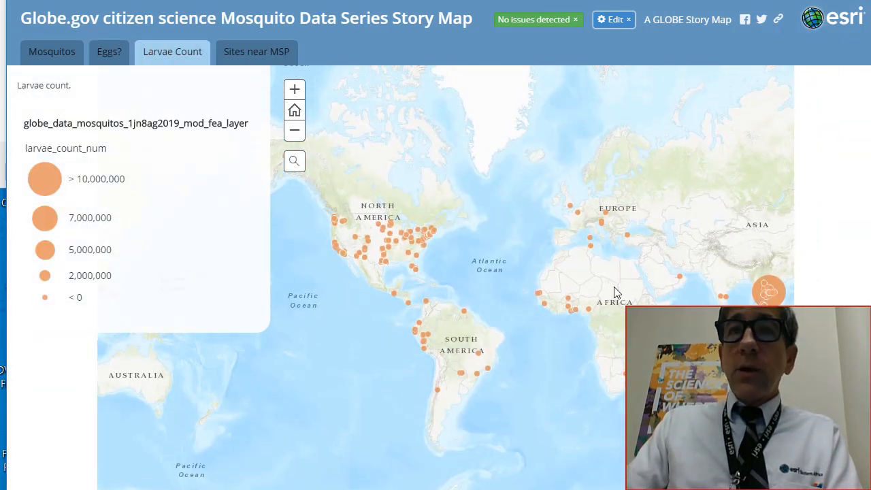
drag(614, 288, 516, 292)
scroll(673, 292, up, 2)
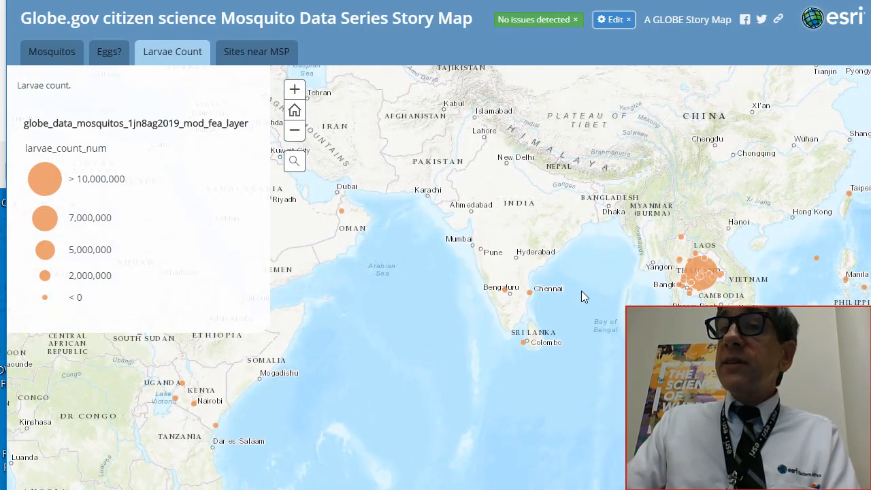
drag(581, 291, 715, 320)
scroll(579, 310, down, 2)
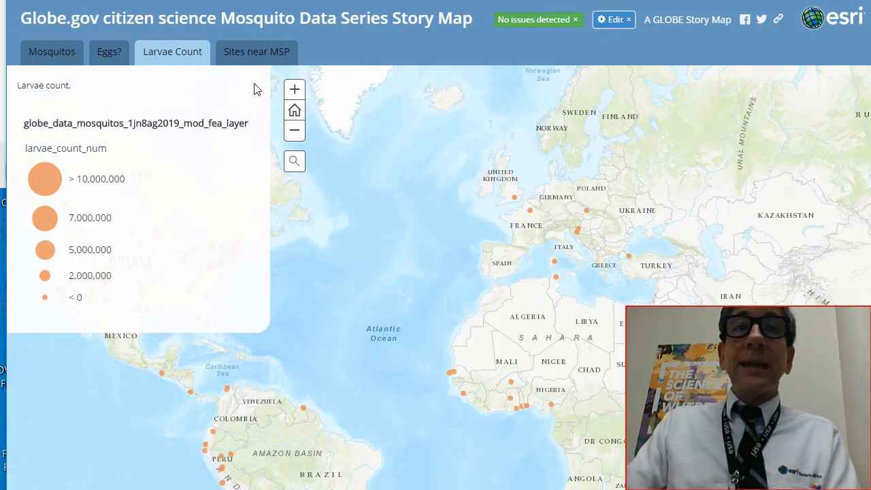
click(264, 61)
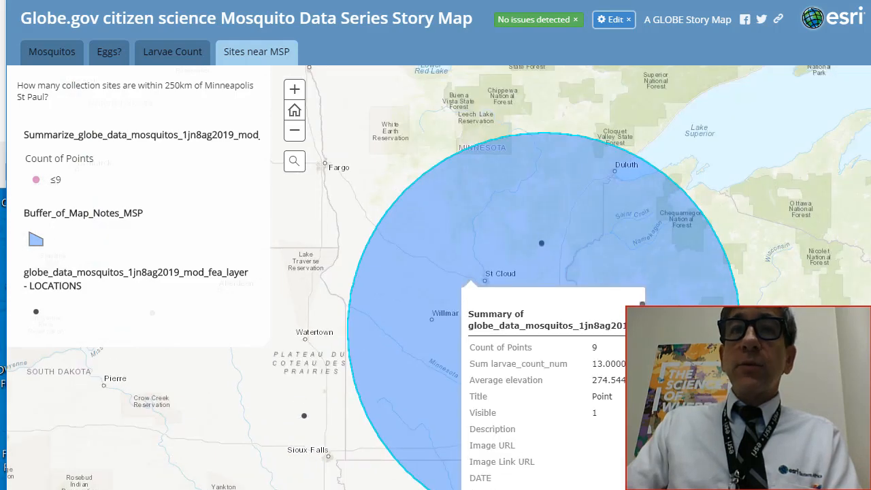
scroll(776, 286, down, 1)
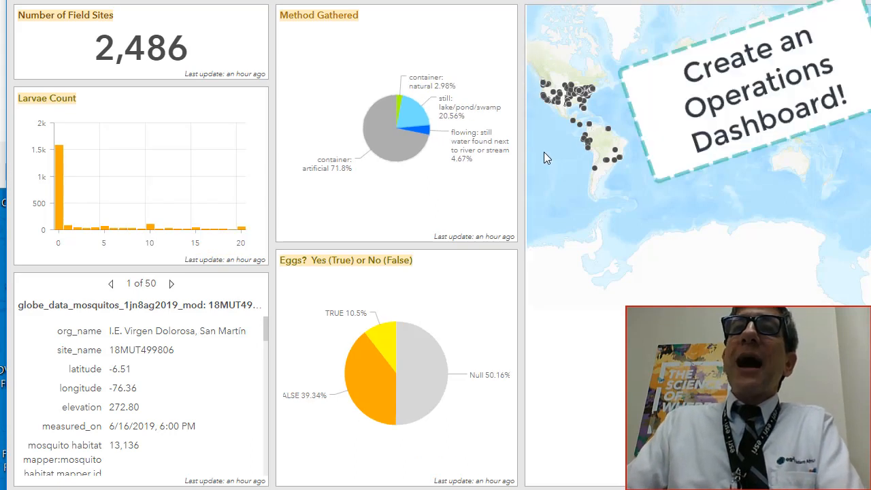
Step: Explore the field sites on the operations dashboard's map across the Americas, Europe, Africa and Asia
scroll(598, 217, up, 3)
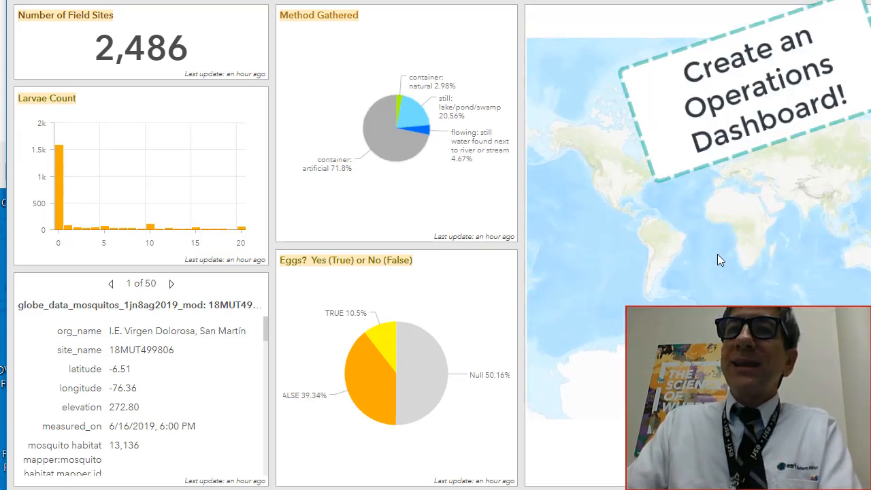
scroll(708, 238, down, 2)
scroll(728, 247, down, 1)
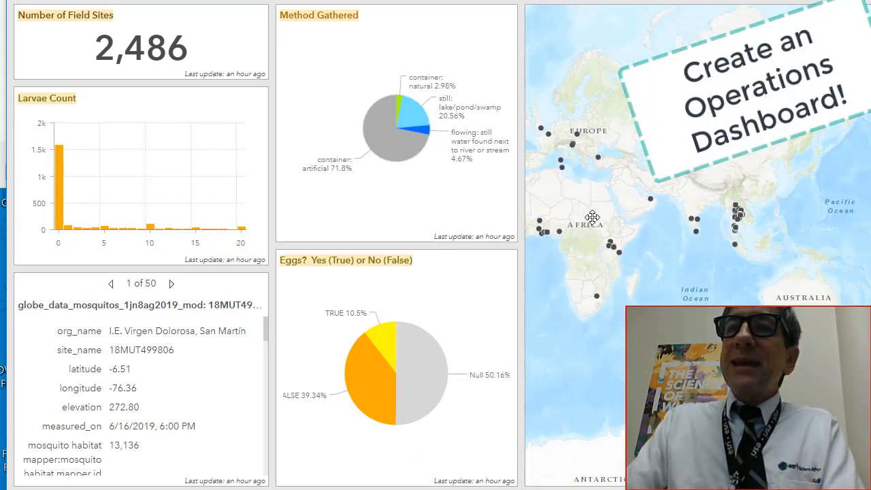
scroll(728, 241, up, 1)
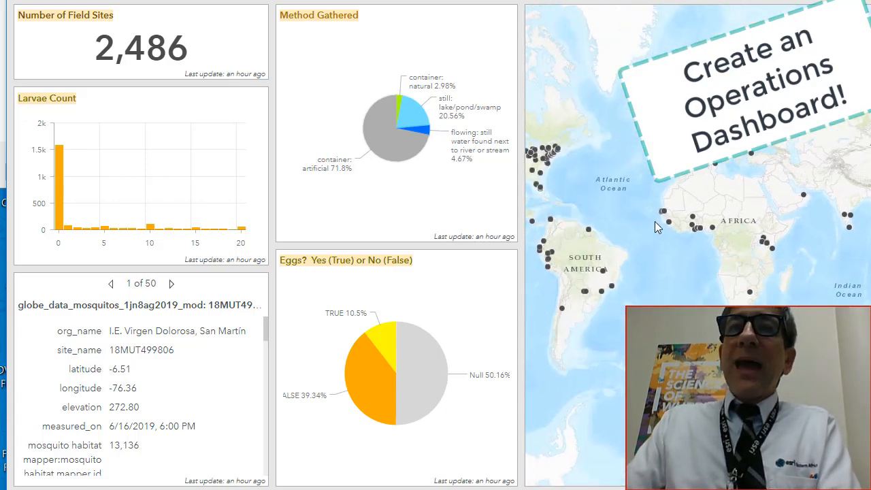
Step: Inspect the dashboard's Method Gathered and Larvae Count charts, and advance through the field site records to the third one
mouse_move(368, 103)
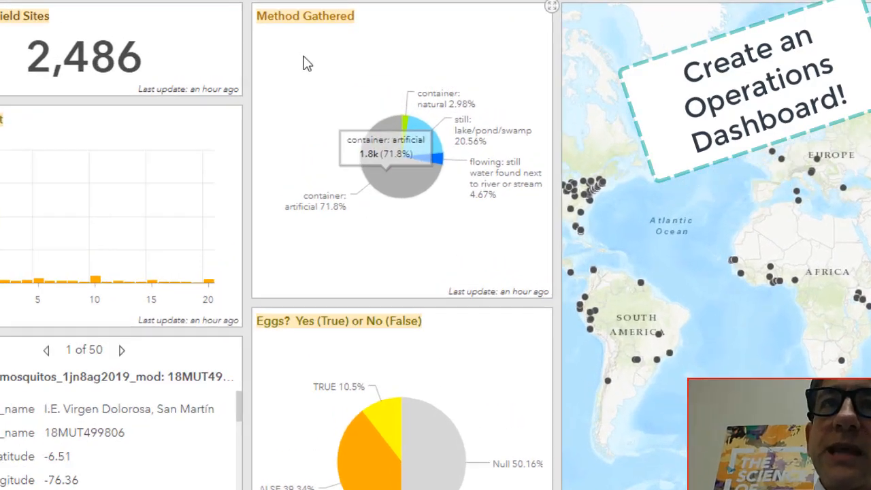
mouse_move(413, 122)
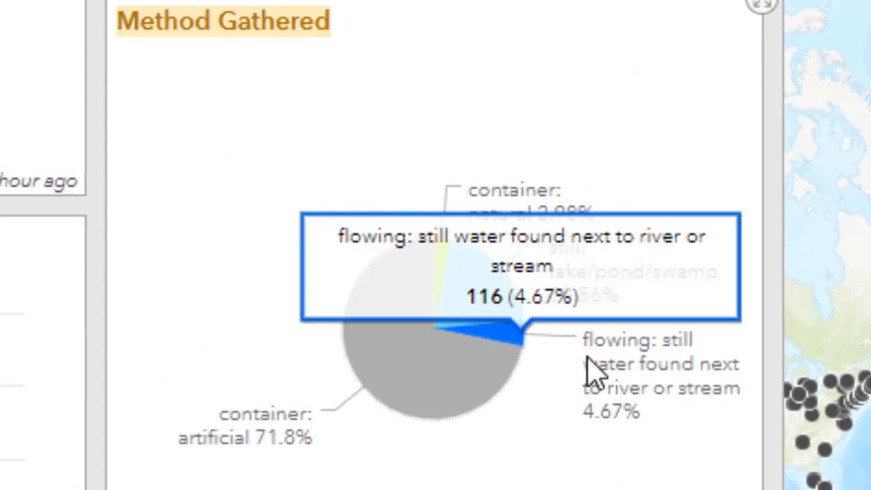
mouse_move(516, 341)
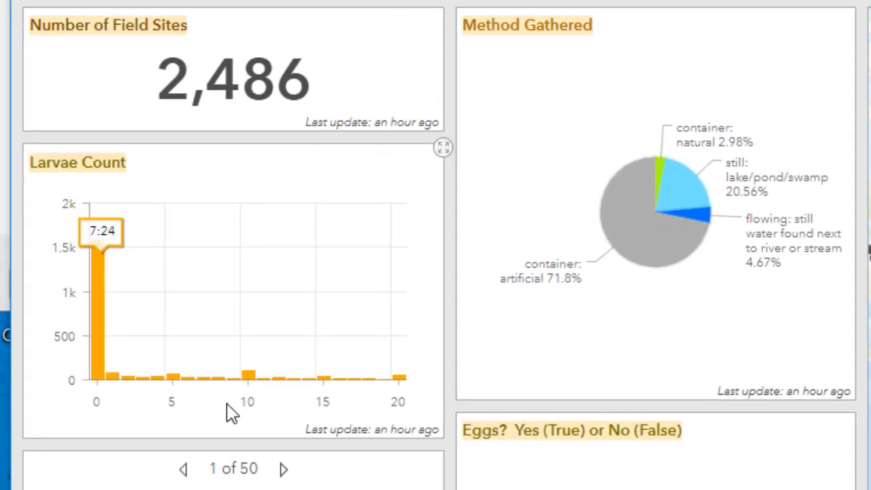
click(286, 470)
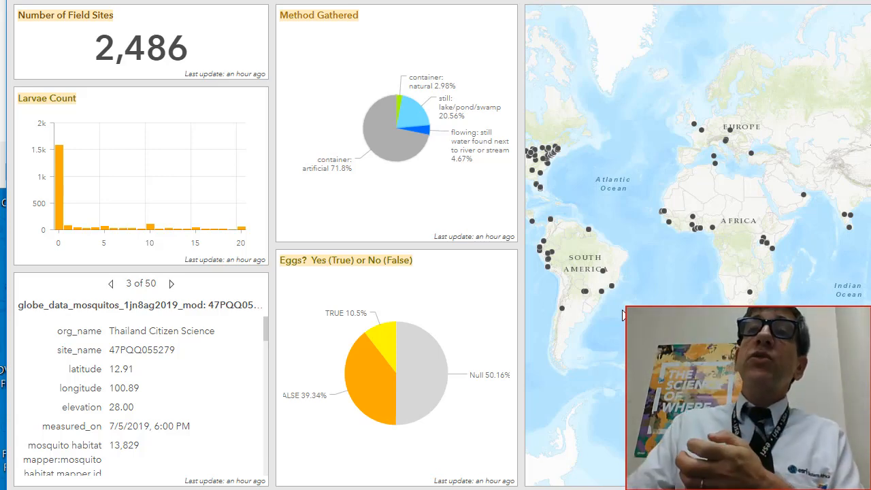
Step: Return to the mosquito story map and review its Larvae Count, Eggs? and Mosquitos maps
mouse_move(416, 130)
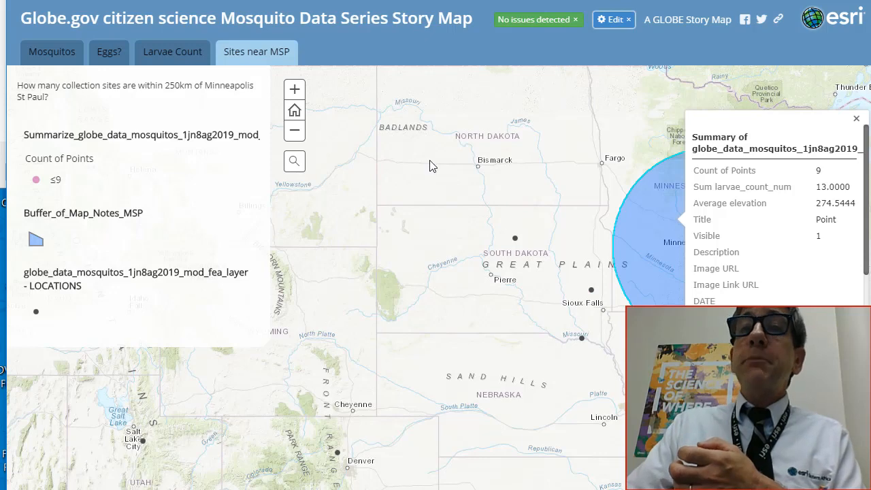
click(172, 53)
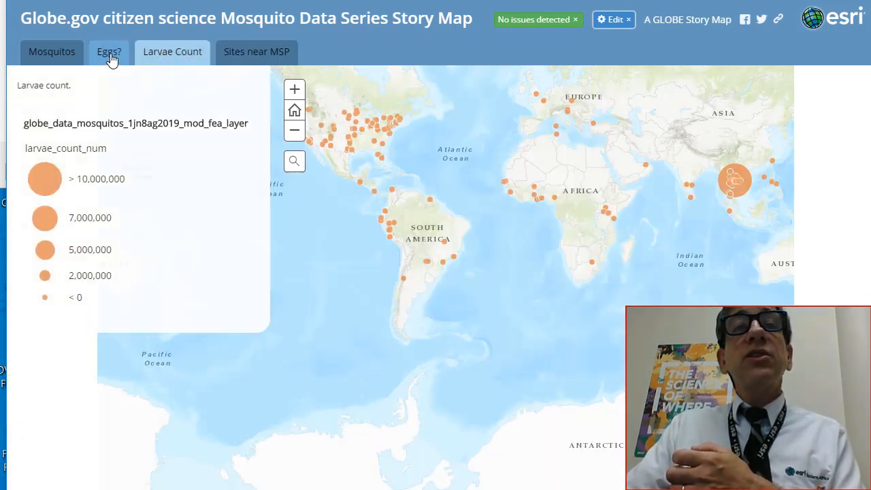
click(110, 53)
click(52, 52)
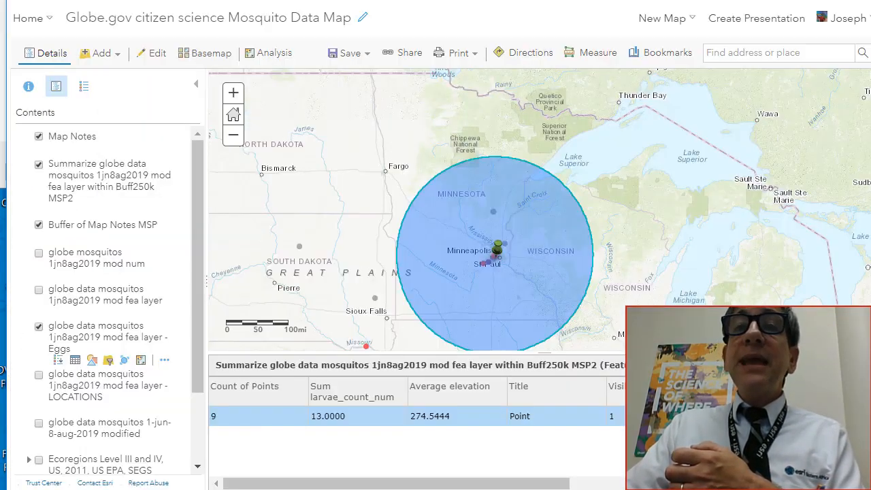